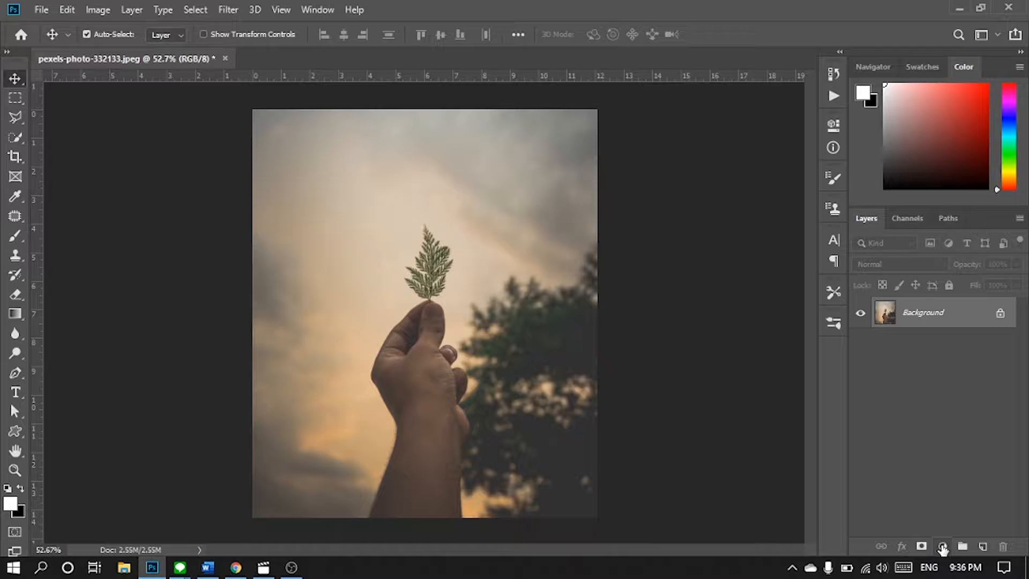
Step: Add a Color Lookup adjustment layer above the background and apply the Moonlight.3DL look
{"action": "left_click", "coordinate": [942, 547]}
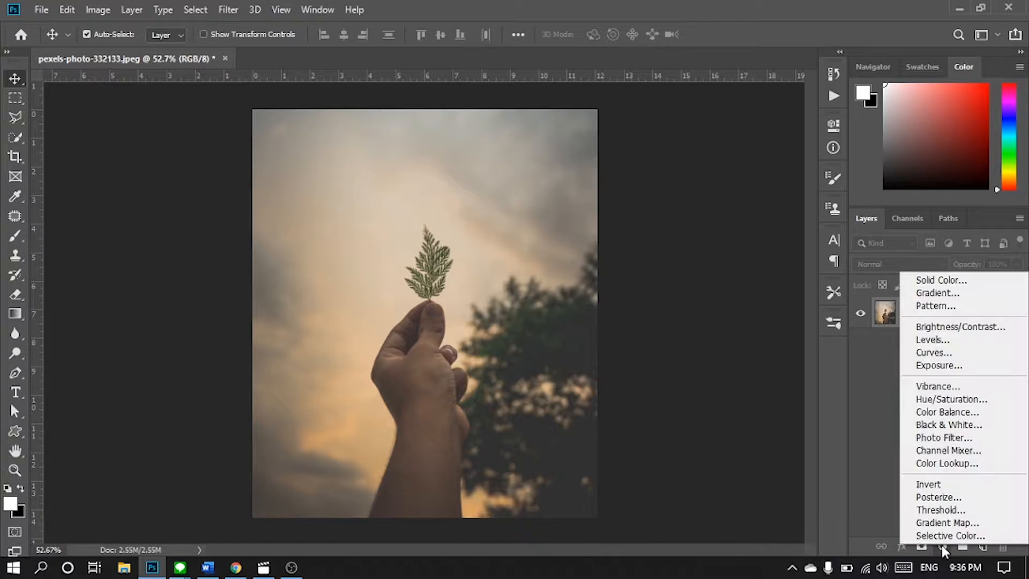
{"action": "left_click", "coordinate": [972, 464]}
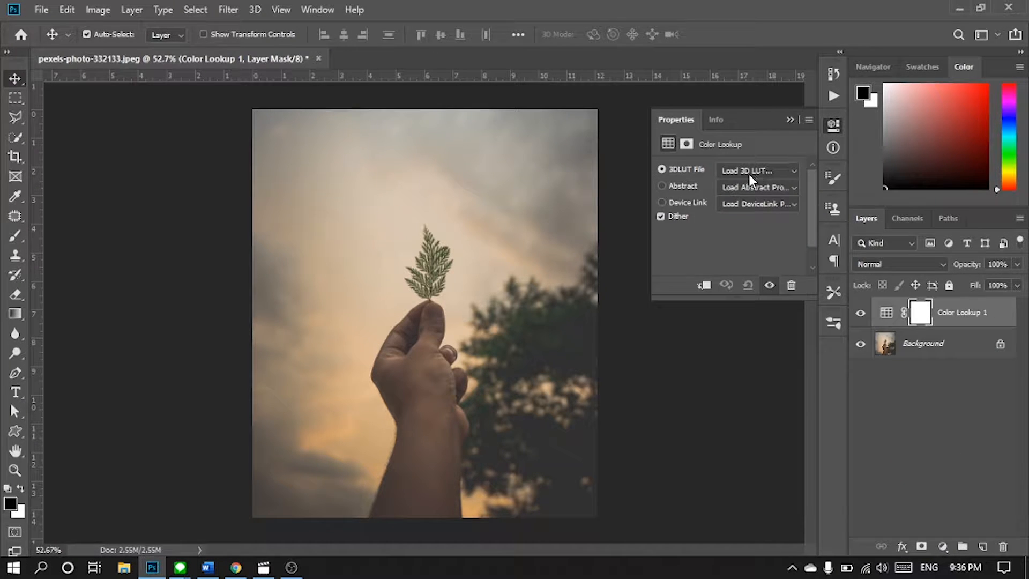
{"action": "left_click", "coordinate": [777, 172]}
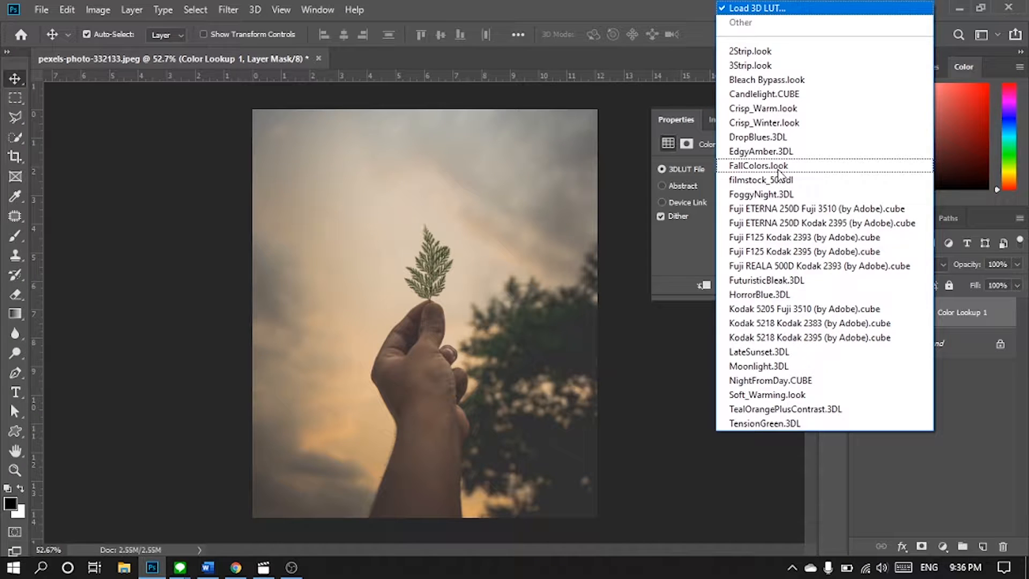
{"action": "left_click", "coordinate": [820, 369]}
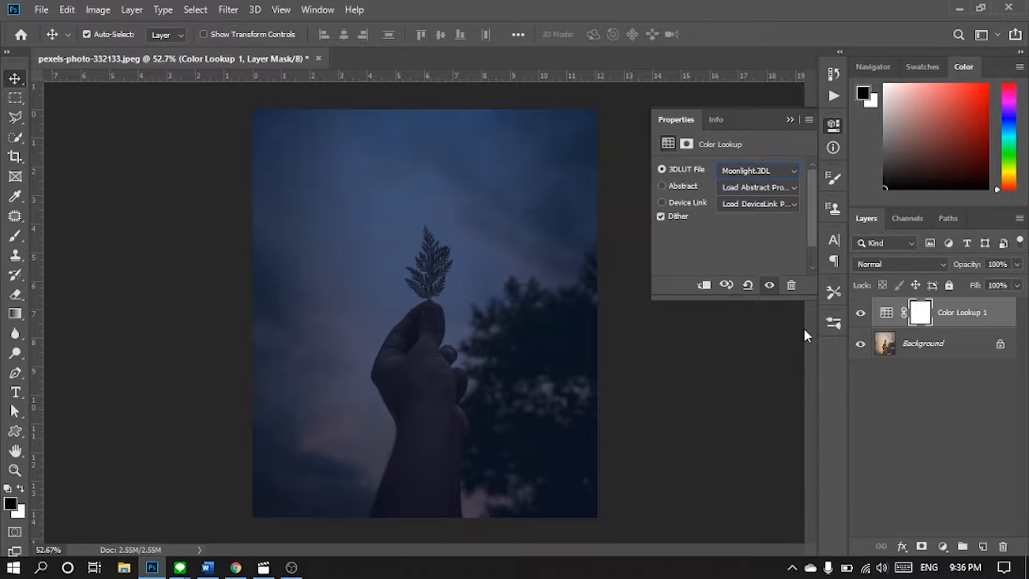
{"action": "left_click", "coordinate": [790, 120]}
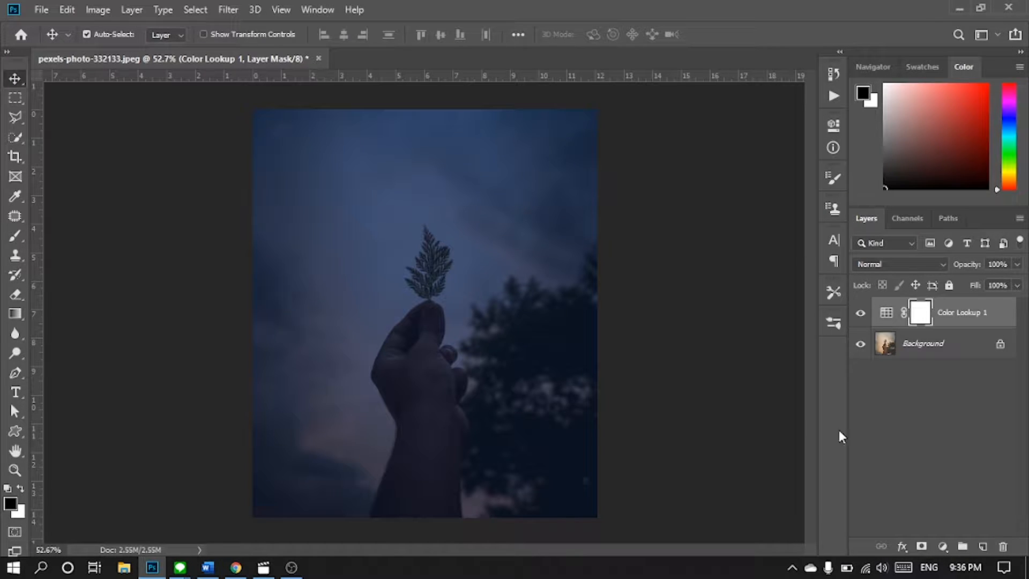
Step: Create a new empty layer and set the Brush to 60 px size with 0% hardness
{"action": "left_click", "coordinate": [984, 546]}
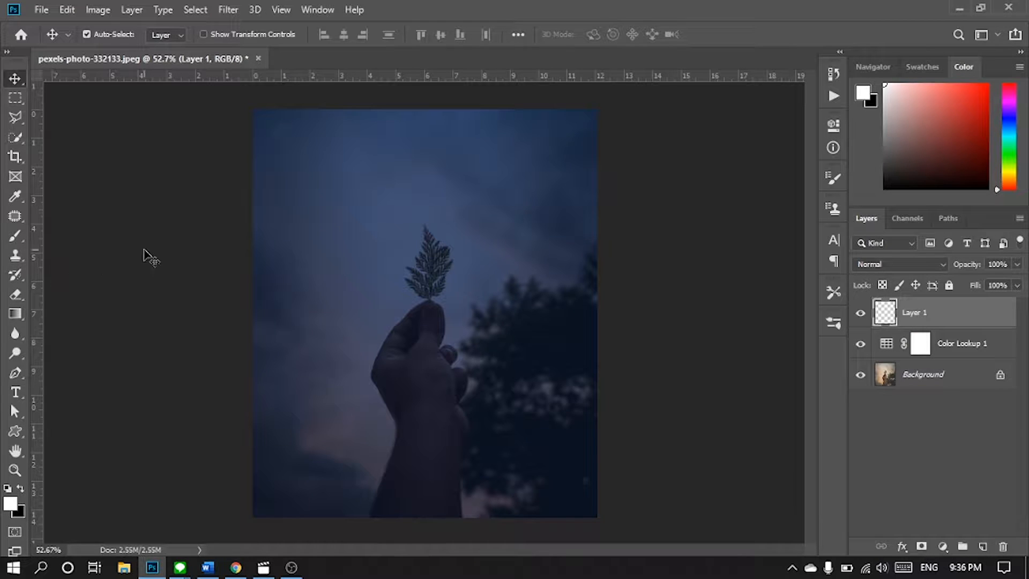
{"action": "left_click", "coordinate": [17, 237]}
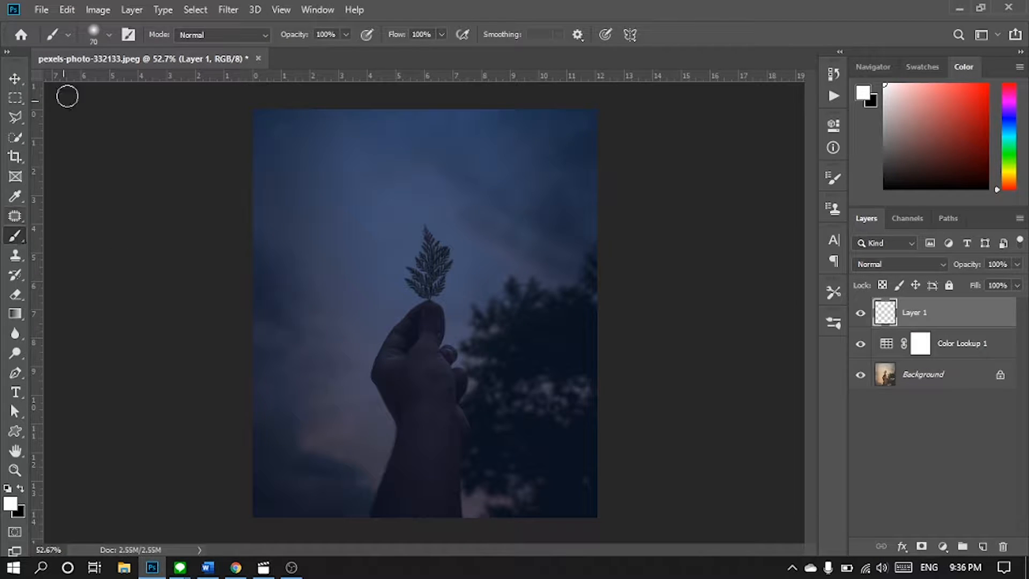
{"action": "left_click", "coordinate": [109, 36]}
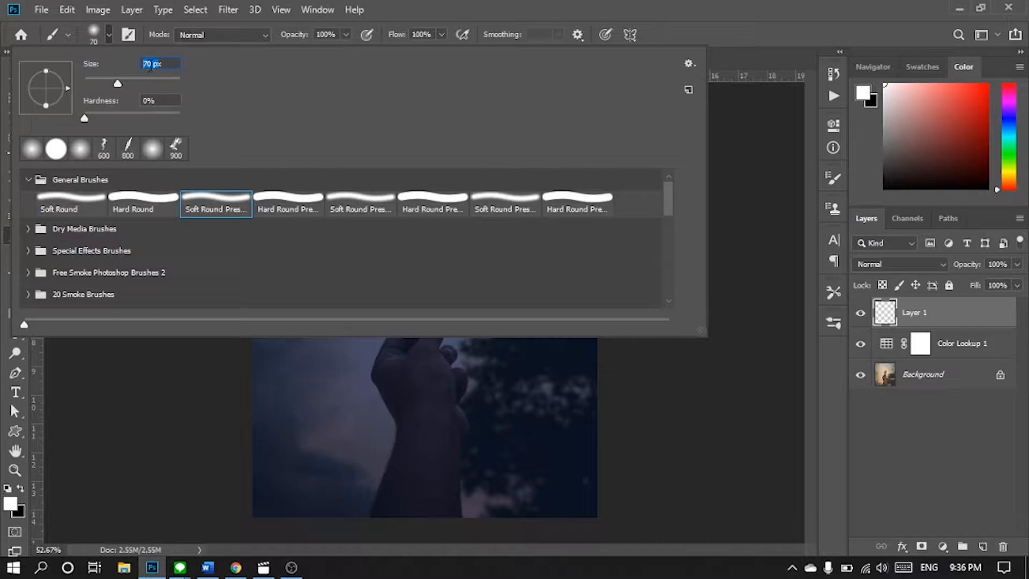
{"action": "type", "text": "60"}
{"action": "left_click", "coordinate": [158, 102]}
{"action": "left_click", "coordinate": [673, 5]}
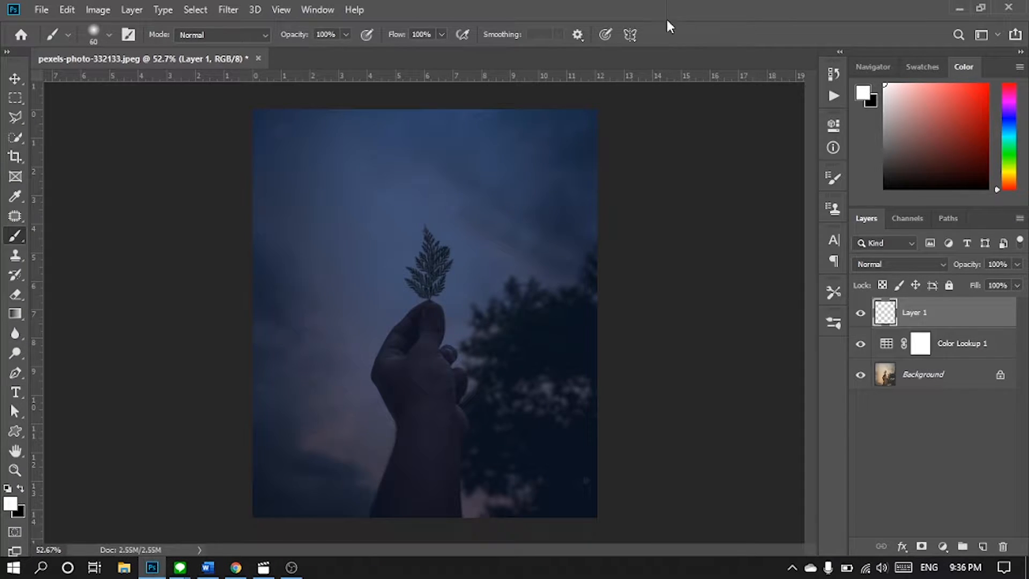
Step: Draw a winding path with the Pen tool from below the photo, around the arm and hand, up to the leaf tip
{"action": "left_click", "coordinate": [16, 375]}
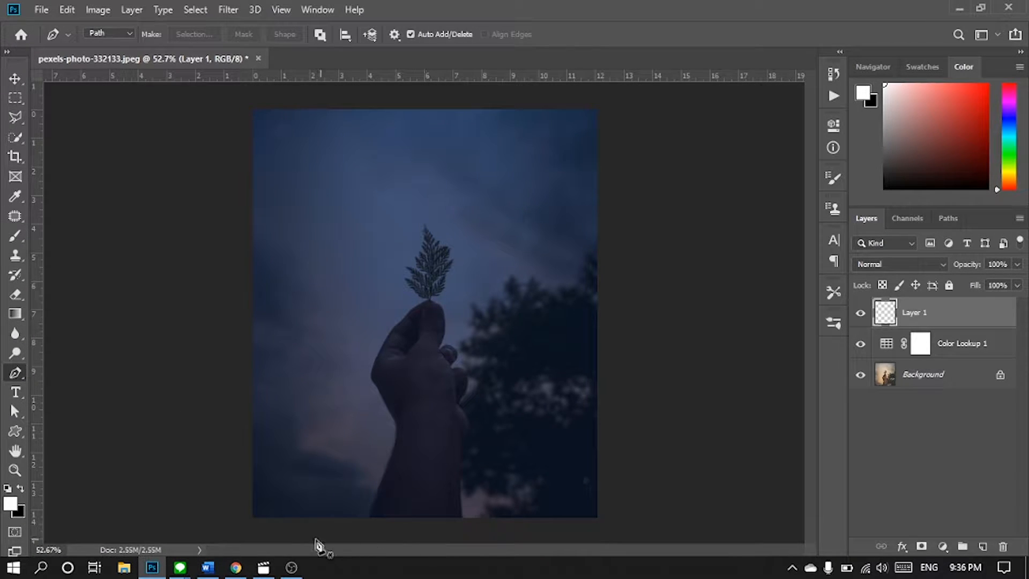
{"action": "left_click", "coordinate": [177, 539]}
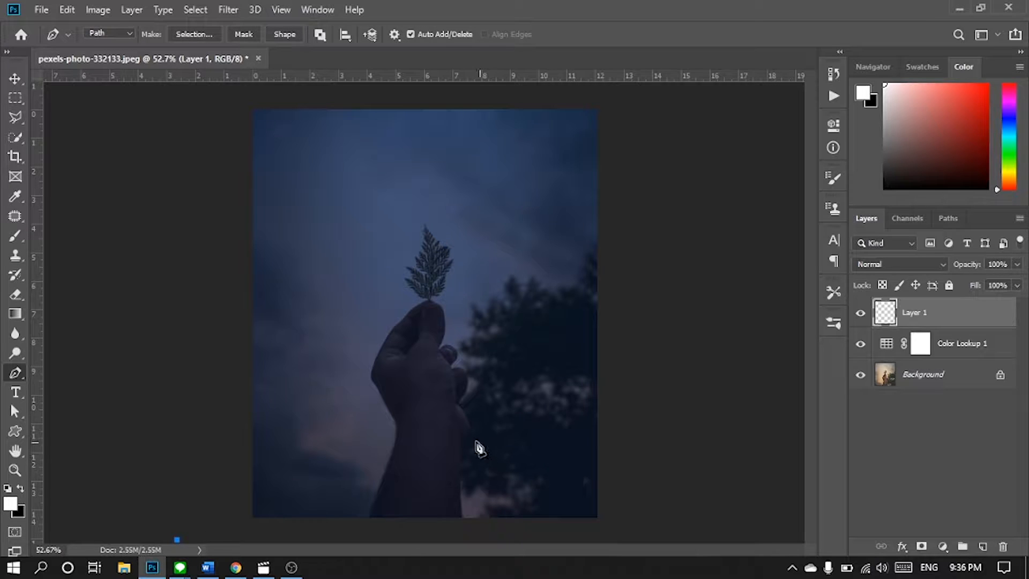
{"action": "left_click_drag", "start_coordinate": [438, 426], "coordinate": [168, 376]}
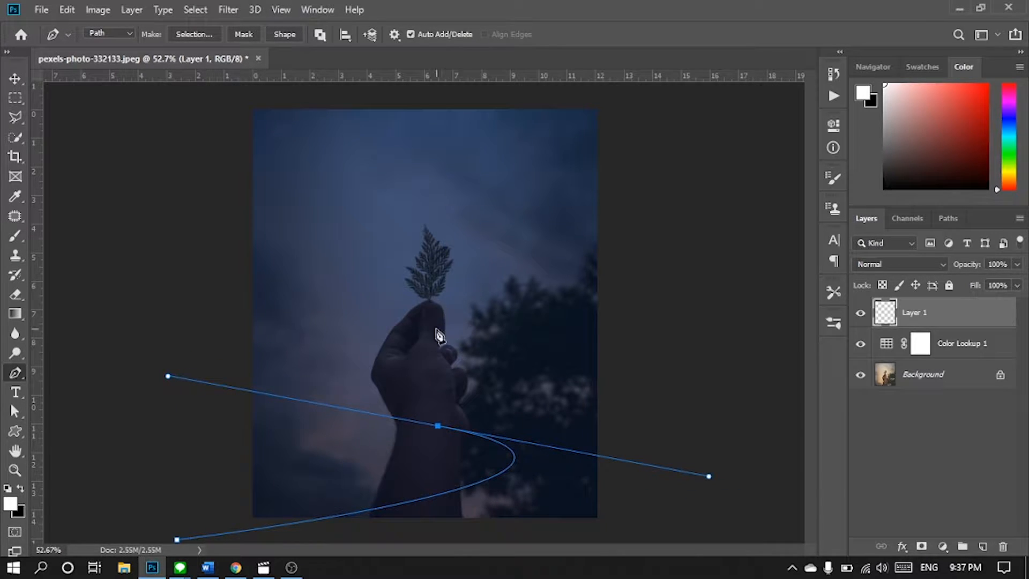
{"action": "left_click_drag", "start_coordinate": [433, 330], "coordinate": [278, 270]}
{"action": "left_click_drag", "start_coordinate": [438, 427], "coordinate": [435, 435]}
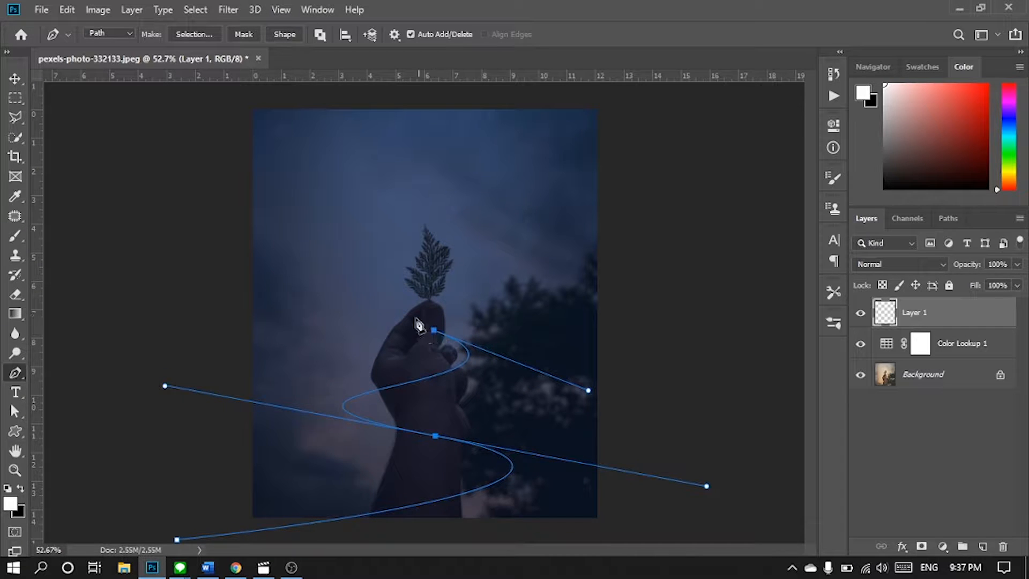
{"action": "left_click_drag", "start_coordinate": [426, 215], "coordinate": [445, 172]}
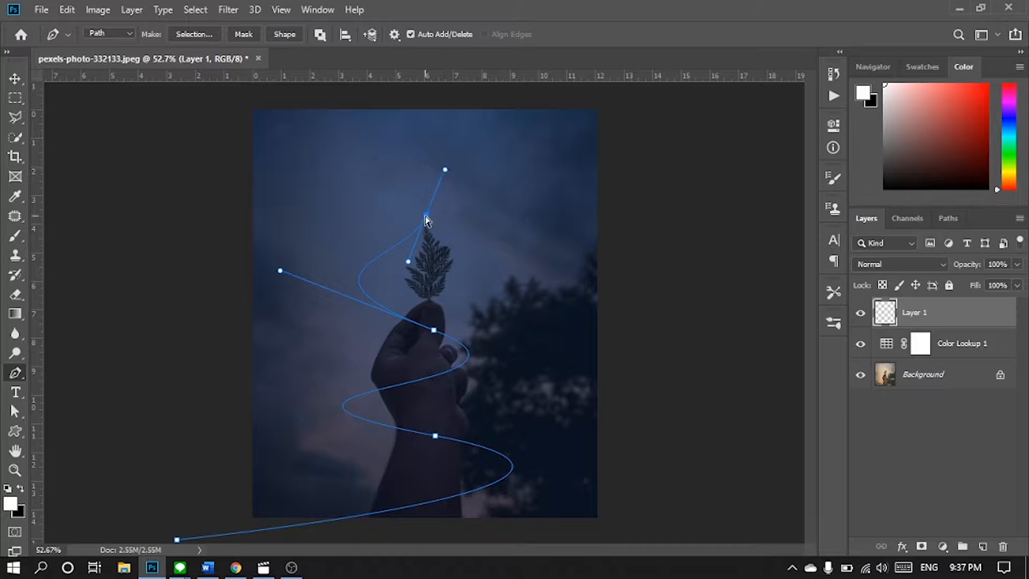
Step: Raise the path's top end above the leaf and adjust its anchor points and handles to reshape the spiral curves
{"action": "left_click_drag", "start_coordinate": [426, 217], "coordinate": [440, 184]}
{"action": "left_click_drag", "start_coordinate": [459, 140], "coordinate": [435, 111]}
{"action": "left_click_drag", "start_coordinate": [441, 186], "coordinate": [436, 188]}
{"action": "left_click_drag", "start_coordinate": [279, 270], "coordinate": [310, 286]}
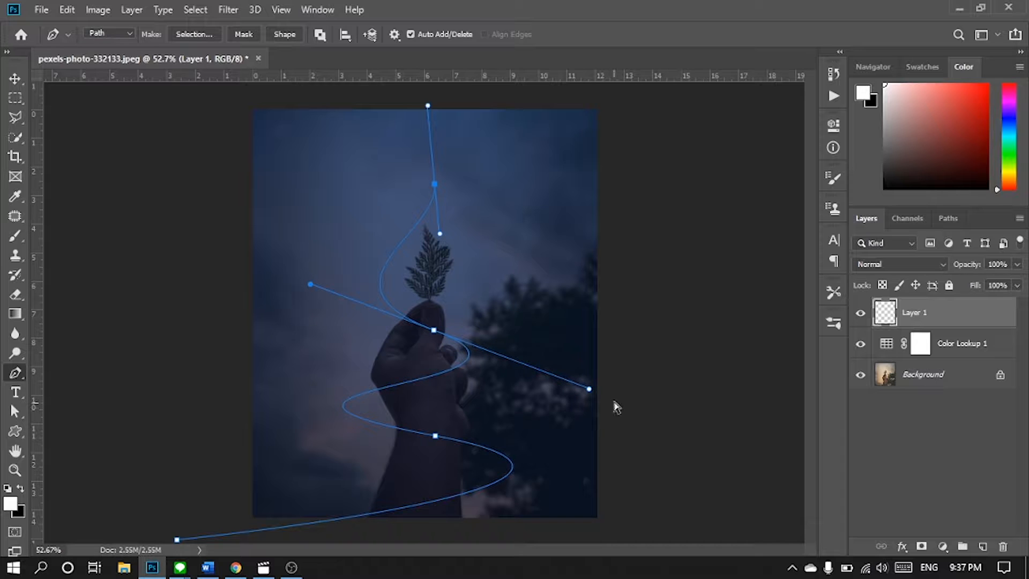
{"action": "left_click_drag", "start_coordinate": [589, 388], "coordinate": [629, 406]}
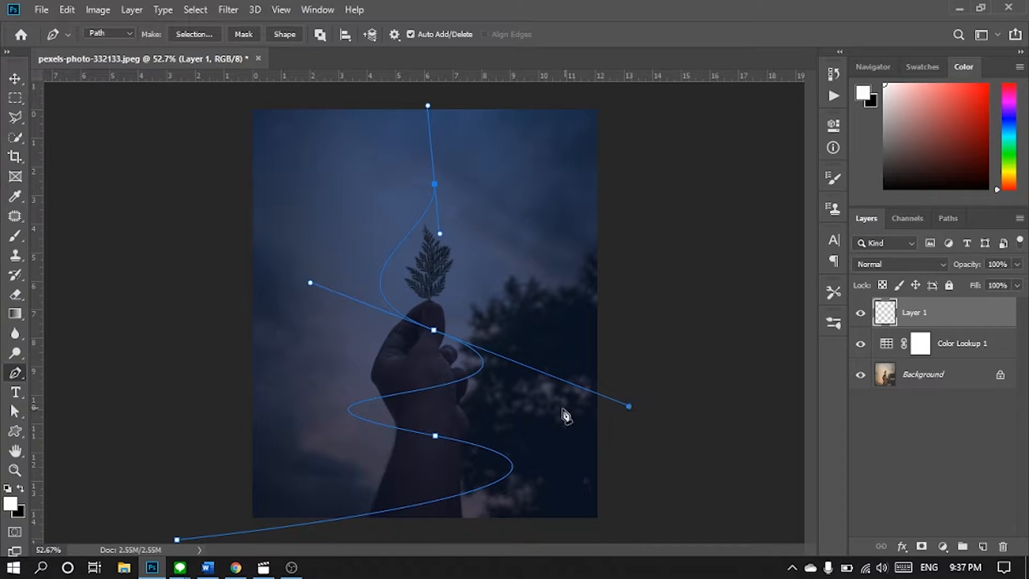
{"action": "left_click_drag", "start_coordinate": [435, 437], "coordinate": [435, 441]}
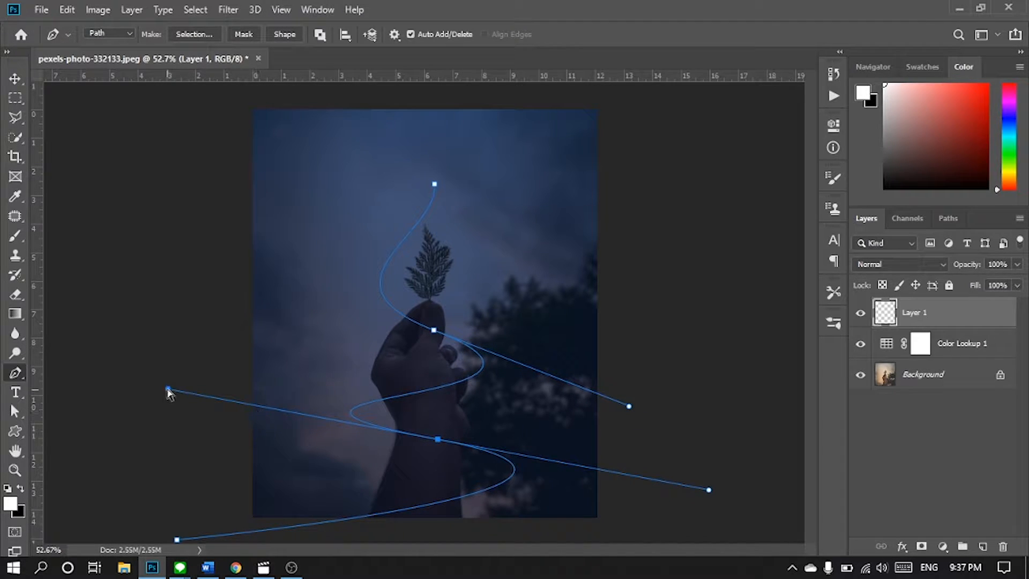
{"action": "left_click_drag", "start_coordinate": [167, 389], "coordinate": [195, 349]}
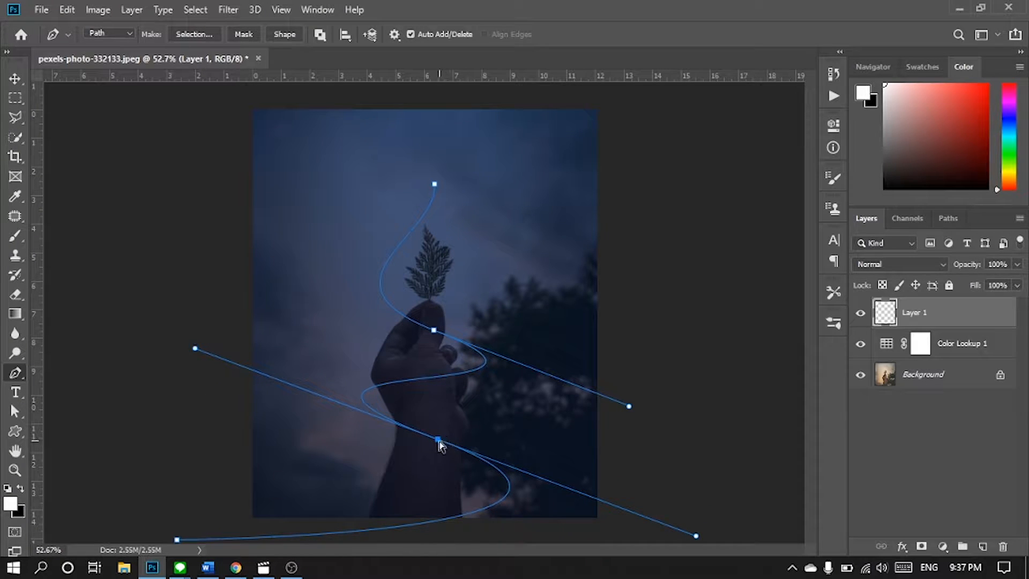
{"action": "left_click_drag", "start_coordinate": [438, 440], "coordinate": [420, 424]}
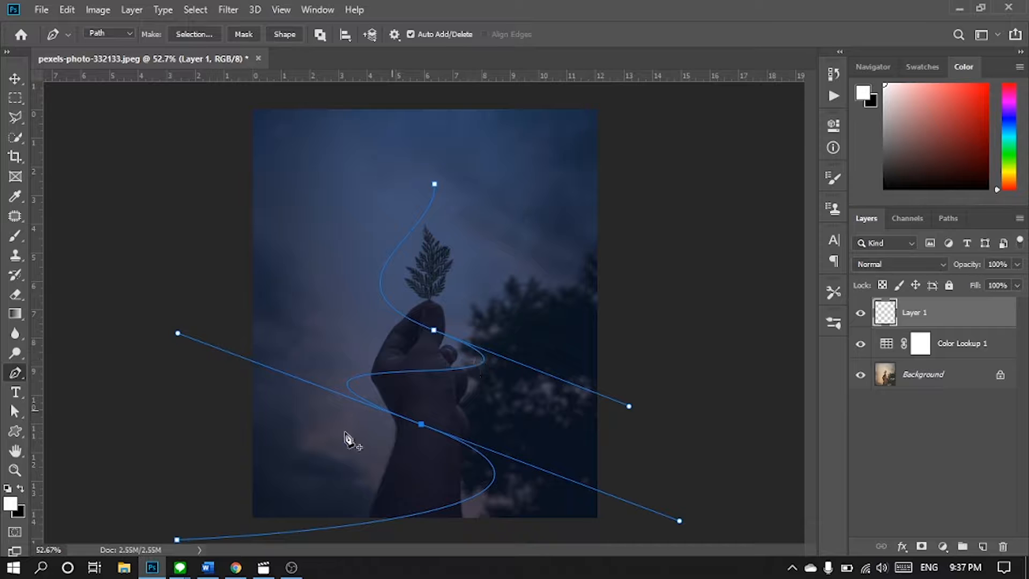
Step: Set the foreground color to pure white (ffffff) and return to the Pen tool
{"action": "left_click", "coordinate": [10, 504]}
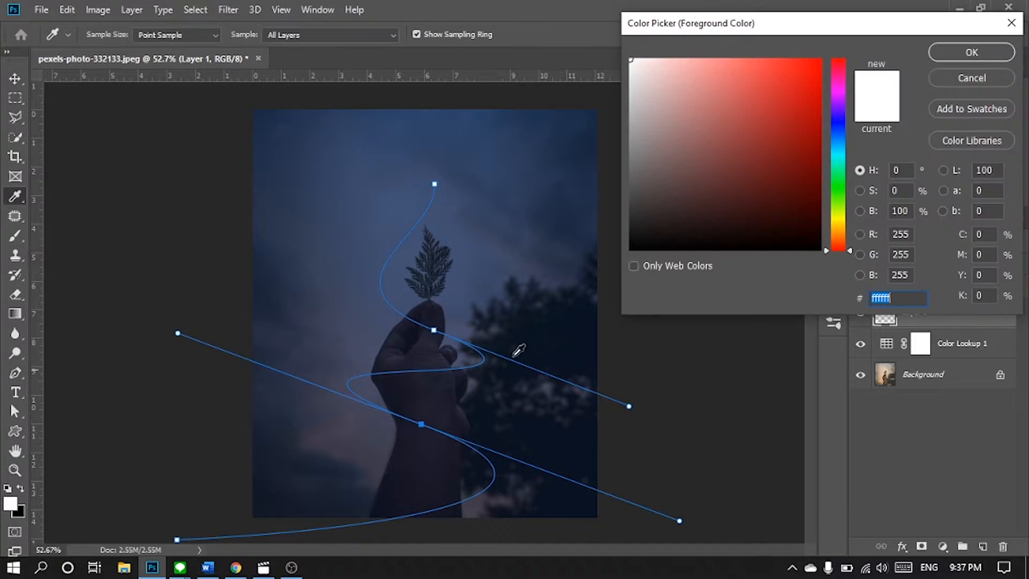
{"action": "left_click", "coordinate": [631, 103]}
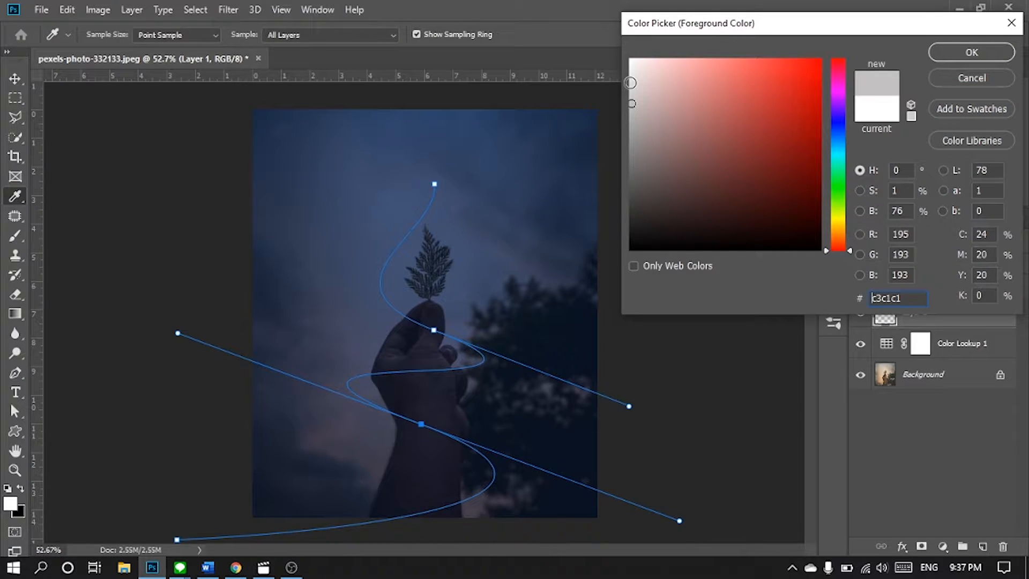
{"action": "left_click", "coordinate": [631, 60]}
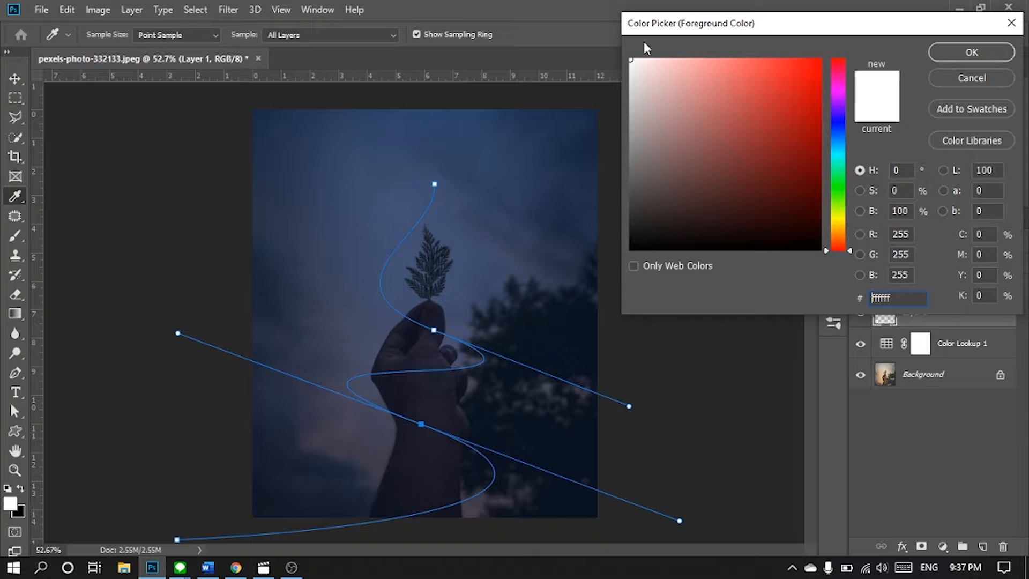
{"action": "left_click", "coordinate": [972, 52]}
{"action": "key", "text": "p"}
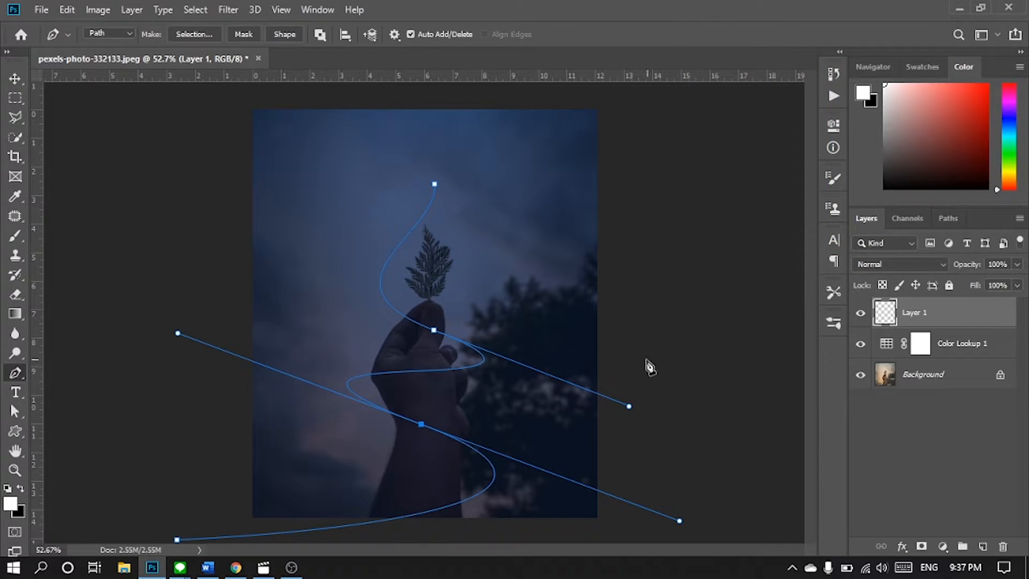
Step: Stroke the spiral path using the Brush with Simulate Pressure enabled, and delete the path
{"action": "right_click", "coordinate": [443, 371]}
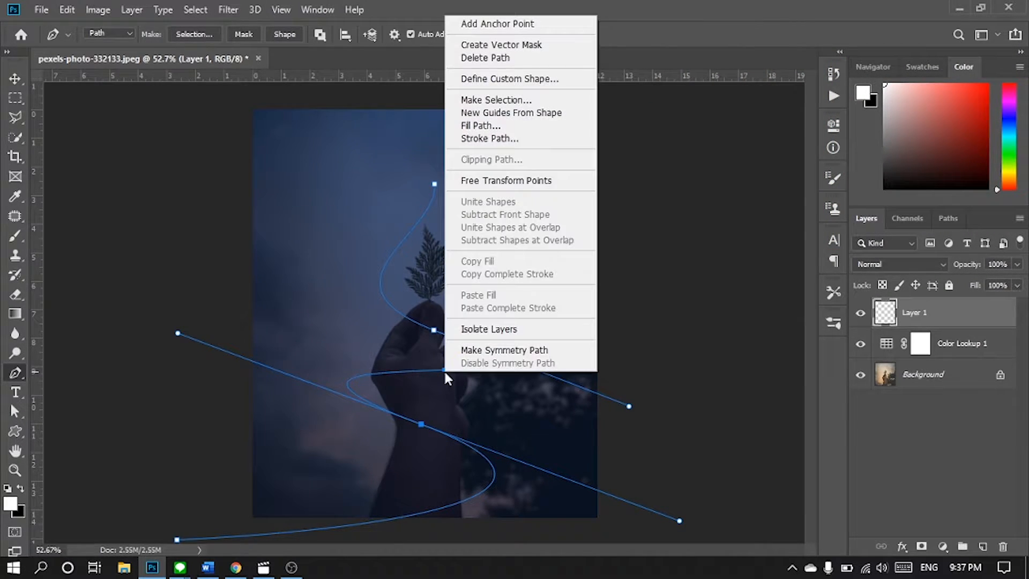
{"action": "left_click", "coordinate": [543, 139]}
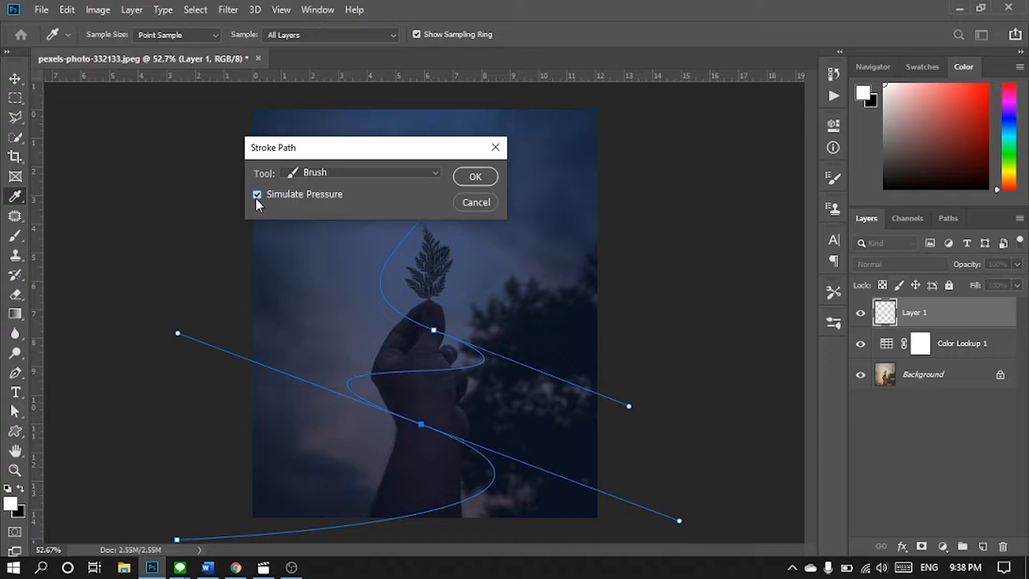
{"action": "left_click", "coordinate": [416, 172]}
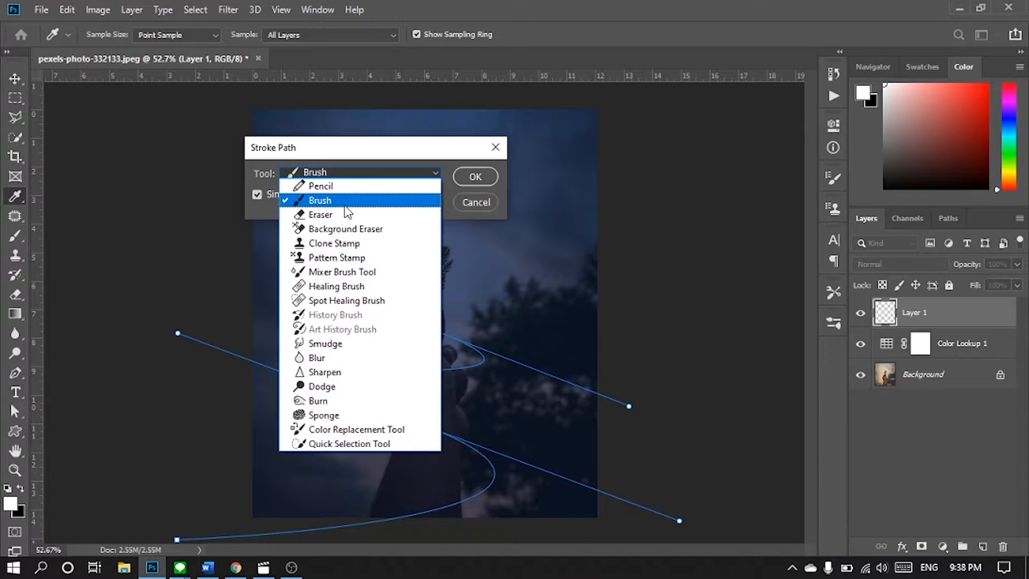
{"action": "left_click", "coordinate": [363, 201]}
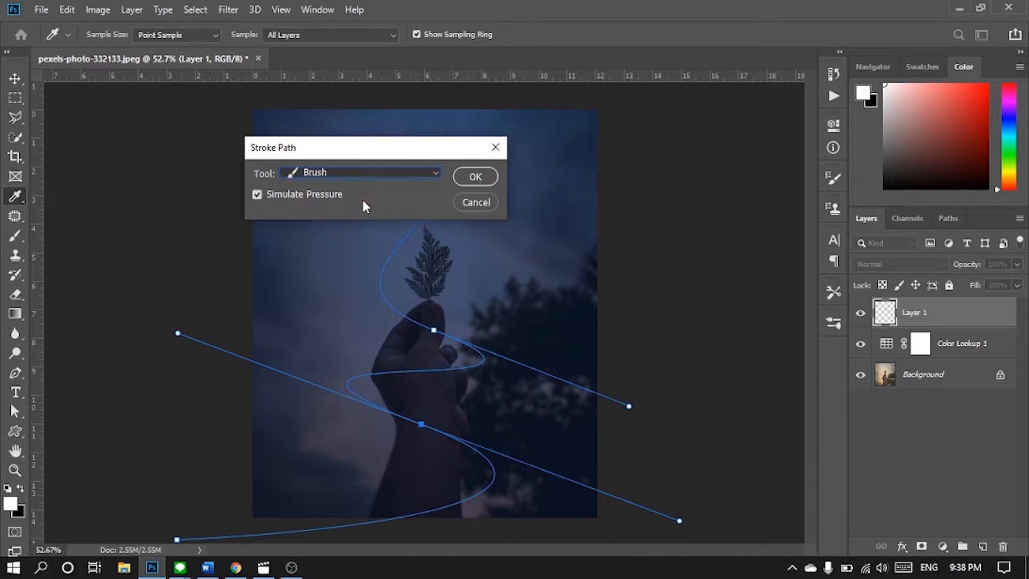
{"action": "left_click", "coordinate": [474, 177]}
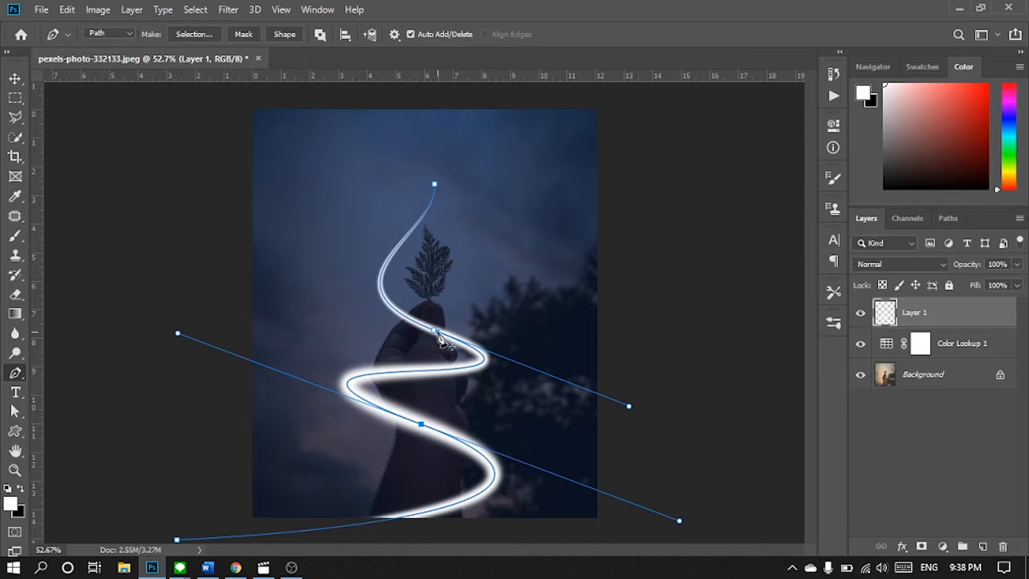
{"action": "right_click", "coordinate": [439, 337]}
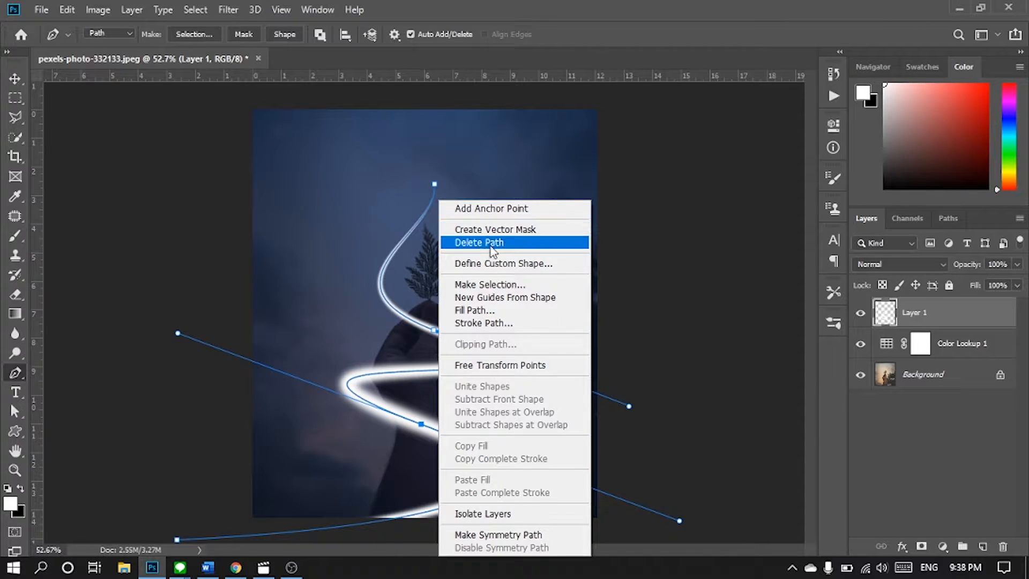
{"action": "left_click", "coordinate": [518, 252]}
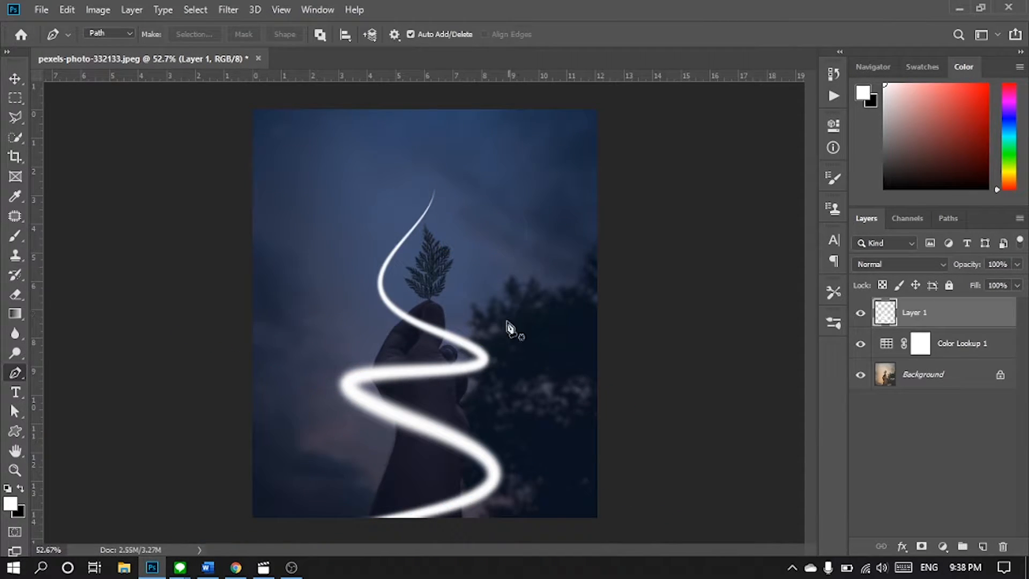
Step: Lower the opacity of the white spiral's layer to 25%
{"action": "scroll", "coordinate": [386, 402], "scroll_direction": "up", "scroll_amount": 5}
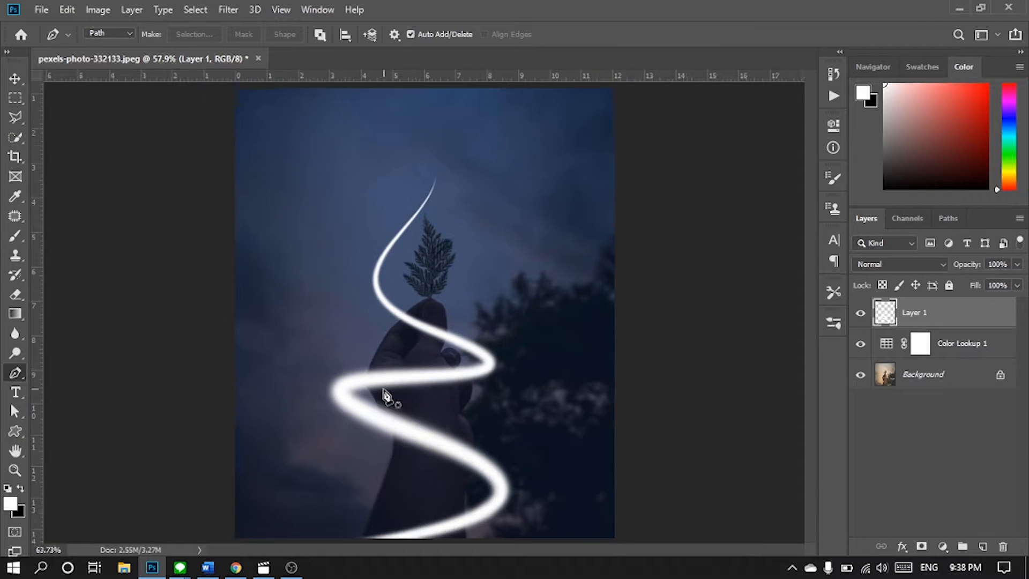
{"action": "scroll", "coordinate": [477, 295], "scroll_direction": "up", "scroll_amount": 1}
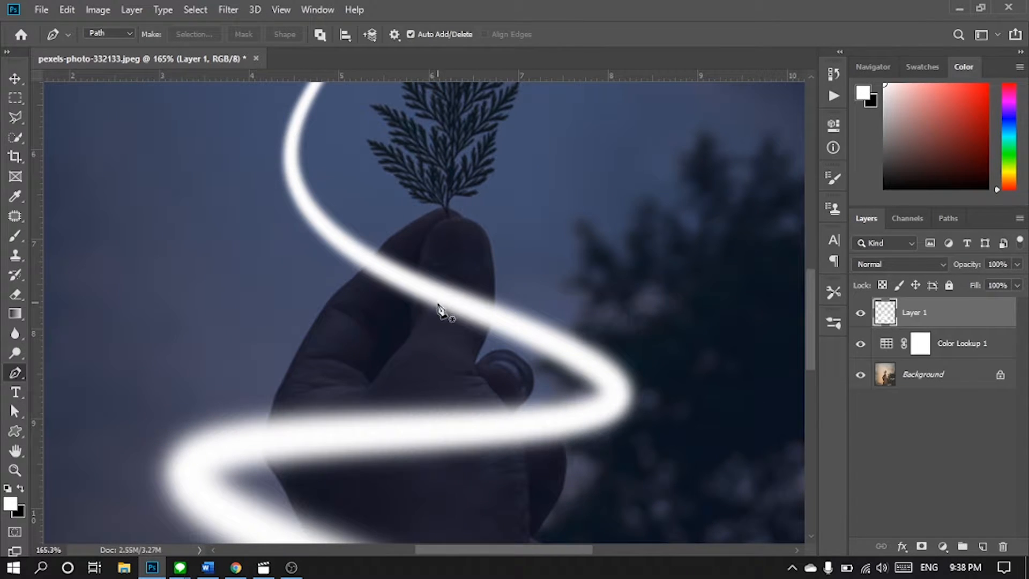
{"action": "left_click", "coordinate": [1017, 264]}
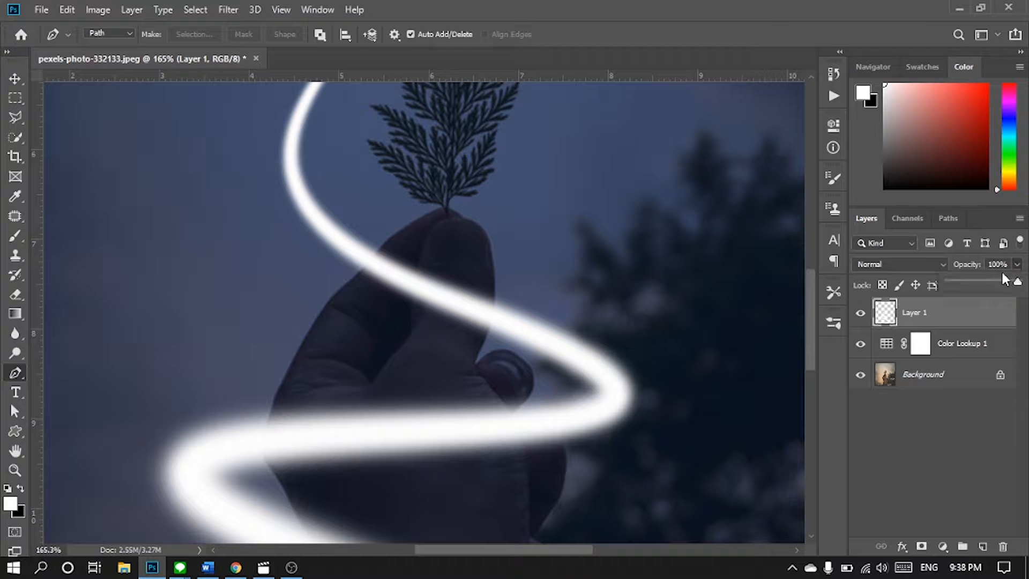
{"action": "left_click_drag", "start_coordinate": [993, 282], "coordinate": [986, 281]}
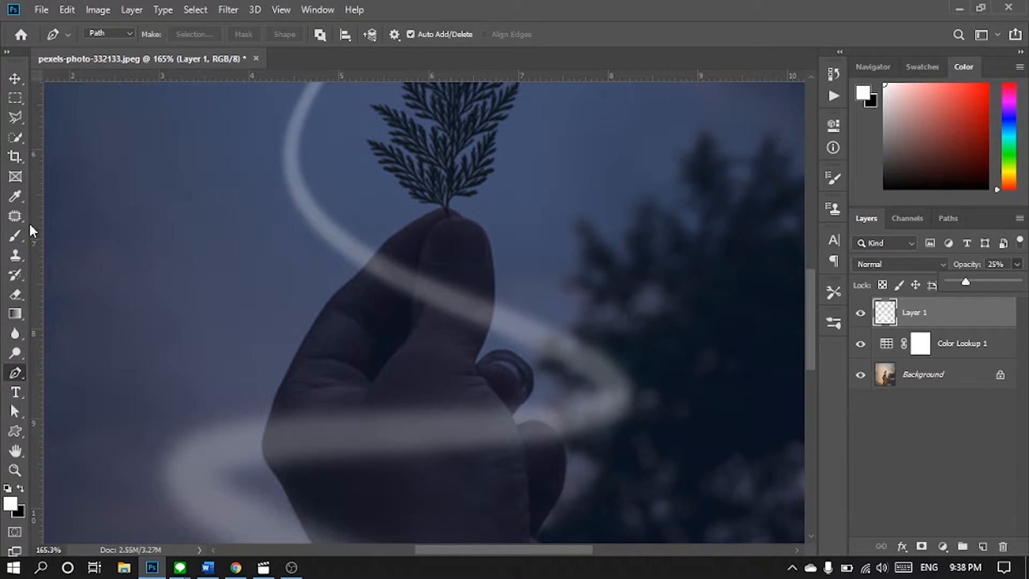
Step: Erase the part of the spiral that crosses the upper fingers, using a 45 px Eraser at 100% hardness
{"action": "left_click", "coordinate": [17, 297]}
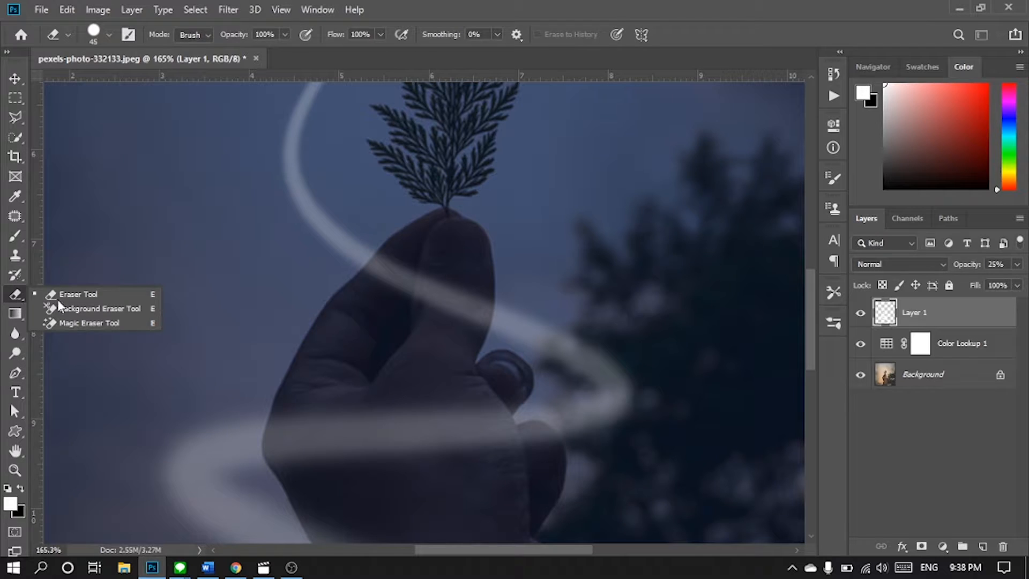
{"action": "left_click", "coordinate": [102, 294]}
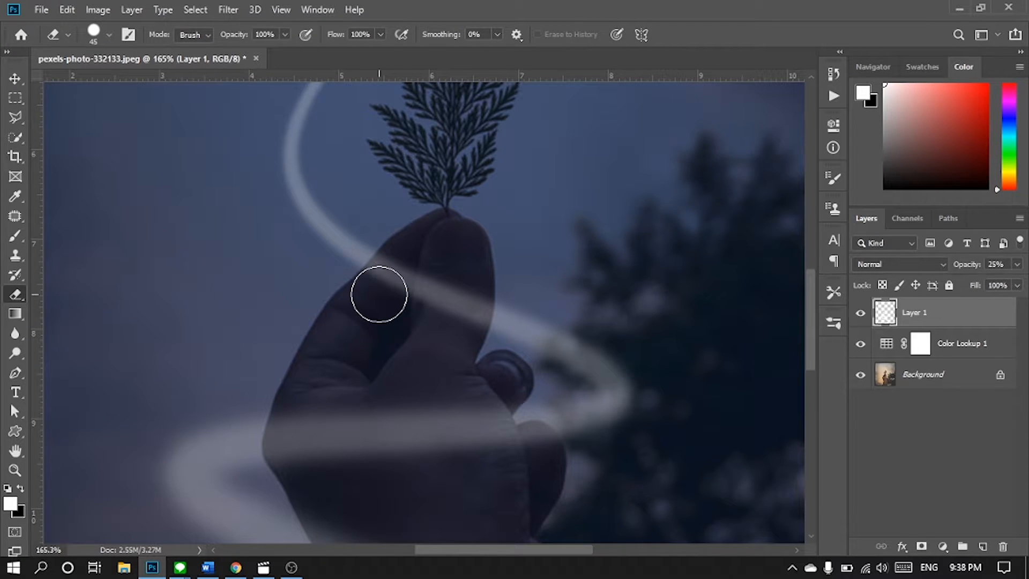
{"action": "left_click", "coordinate": [107, 36]}
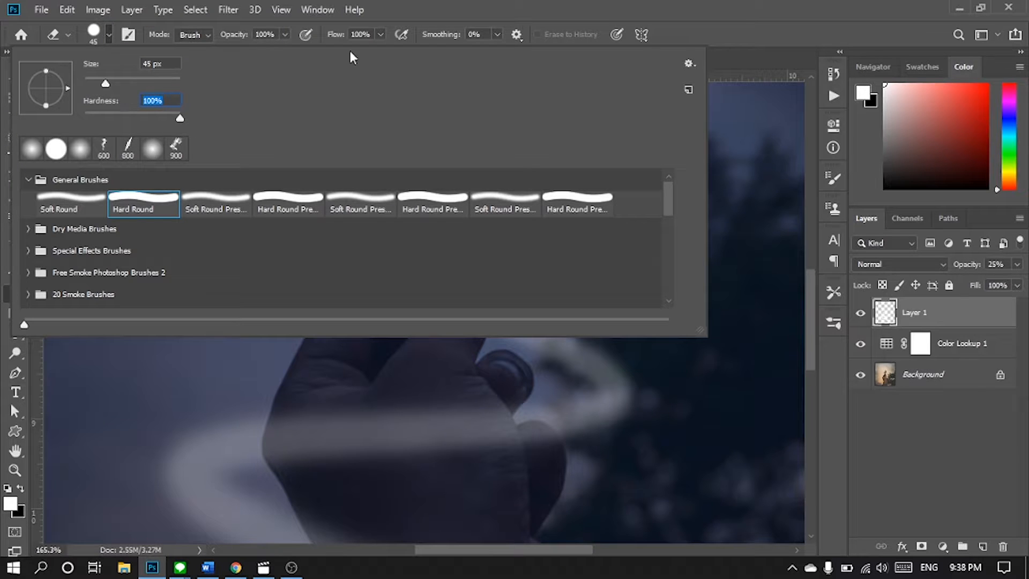
{"action": "key", "text": "Return"}
{"action": "scroll", "coordinate": [387, 271], "scroll_direction": "up", "scroll_amount": 3, "text": "alt"}
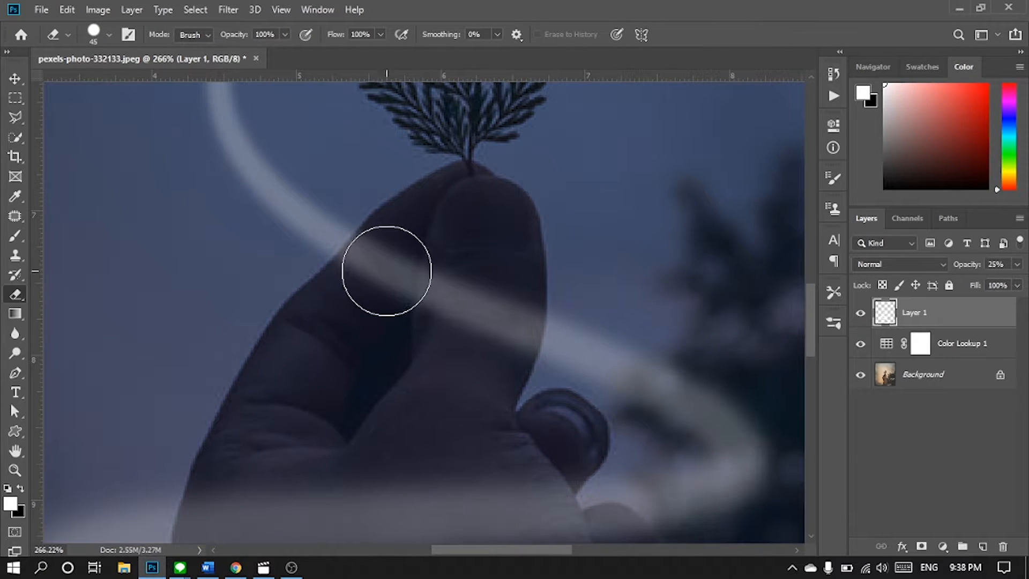
{"action": "mouse_move", "coordinate": [386, 271]}
{"action": "left_mouse_down"}
{"action": "mouse_move", "coordinate": [371, 281]}
{"action": "mouse_move", "coordinate": [491, 319]}
{"action": "mouse_move", "coordinate": [478, 349]}
{"action": "mouse_move", "coordinate": [416, 370]}
{"action": "mouse_move", "coordinate": [507, 293]}
{"action": "mouse_move", "coordinate": [498, 342]}
{"action": "mouse_move", "coordinate": [447, 397]}
{"action": "left_mouse_up"}
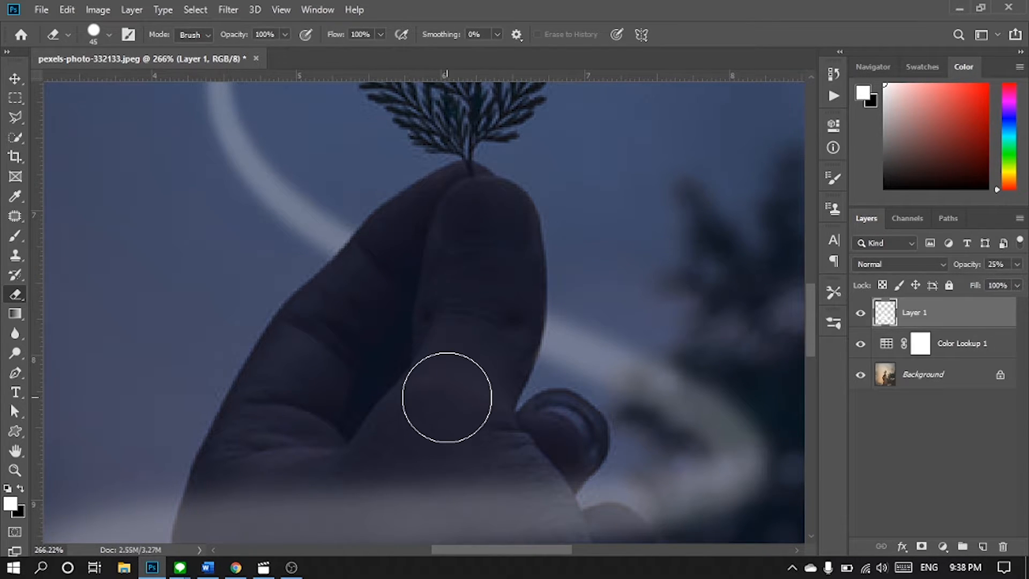
Step: Erase the lower spiral band where it crosses the wrist, cleaning up along the forearm and palm edge
{"action": "scroll", "coordinate": [455, 391], "scroll_direction": "down", "scroll_amount": 3}
{"action": "scroll", "coordinate": [387, 391], "scroll_direction": "down", "scroll_amount": 5}
{"action": "scroll", "coordinate": [345, 500], "scroll_direction": "up", "scroll_amount": 6}
{"action": "scroll", "coordinate": [354, 456], "scroll_direction": "down", "scroll_amount": 2}
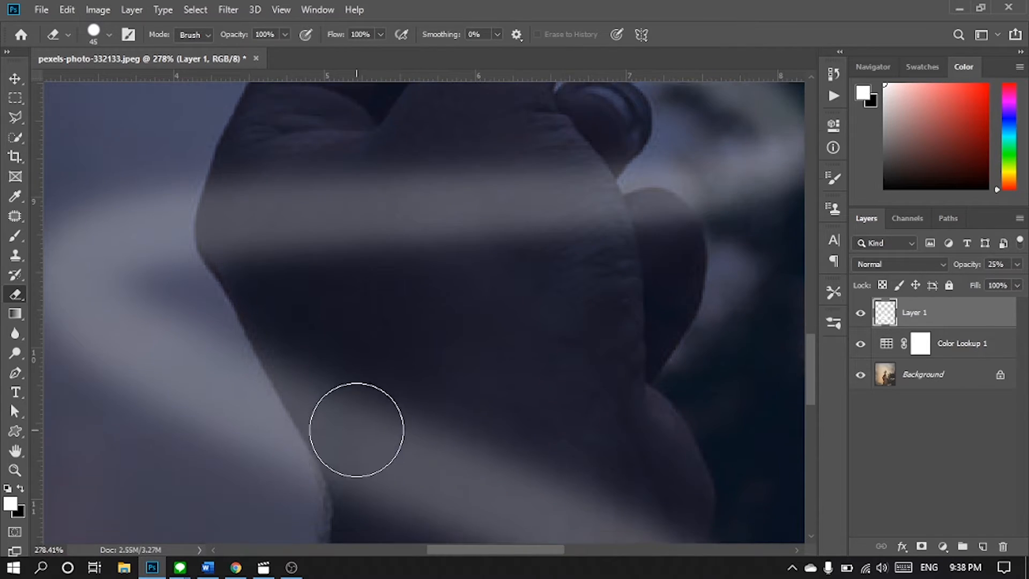
{"action": "scroll", "coordinate": [402, 413], "scroll_direction": "down", "scroll_amount": 1}
{"action": "scroll", "coordinate": [349, 300], "scroll_direction": "down", "scroll_amount": 2}
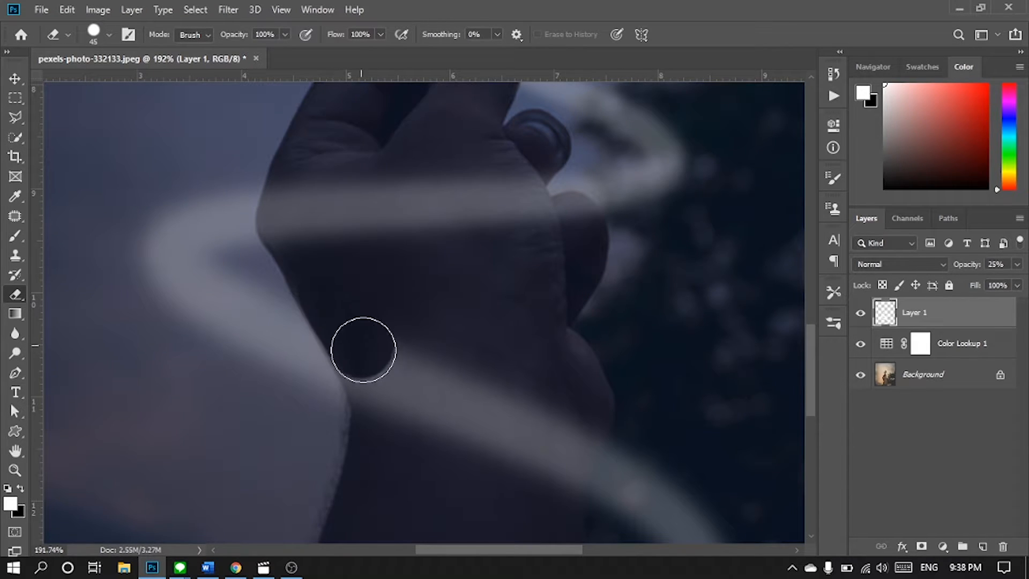
{"action": "mouse_move", "coordinate": [364, 349]}
{"action": "left_mouse_down"}
{"action": "mouse_move", "coordinate": [388, 473]}
{"action": "mouse_move", "coordinate": [404, 349]}
{"action": "mouse_move", "coordinate": [387, 304]}
{"action": "mouse_move", "coordinate": [420, 447]}
{"action": "mouse_move", "coordinate": [468, 477]}
{"action": "mouse_move", "coordinate": [477, 365]}
{"action": "mouse_move", "coordinate": [548, 464]}
{"action": "left_mouse_up"}
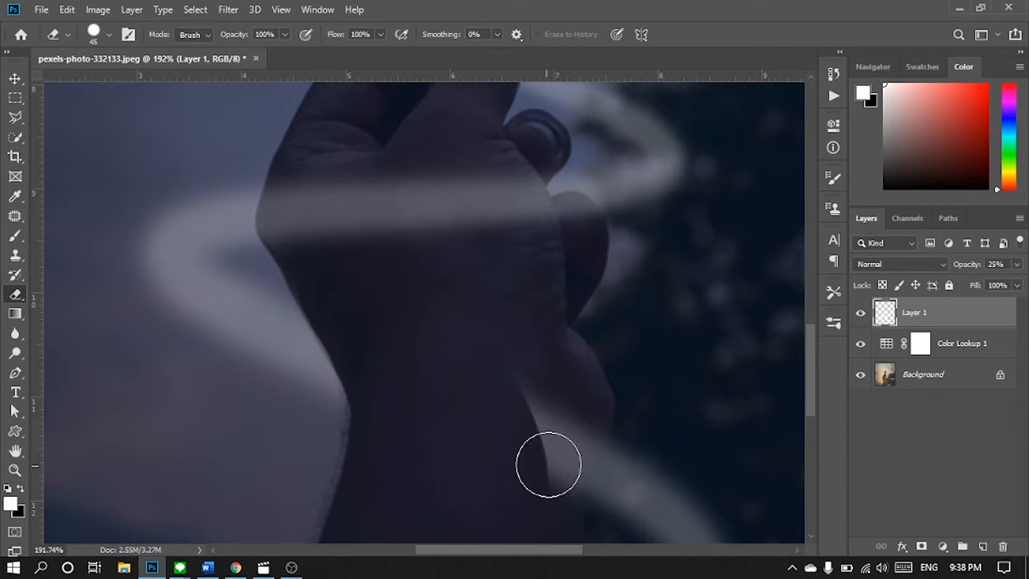
{"action": "scroll", "coordinate": [548, 464], "scroll_direction": "up", "scroll_amount": 2}
{"action": "scroll", "coordinate": [499, 413], "scroll_direction": "down", "scroll_amount": 1}
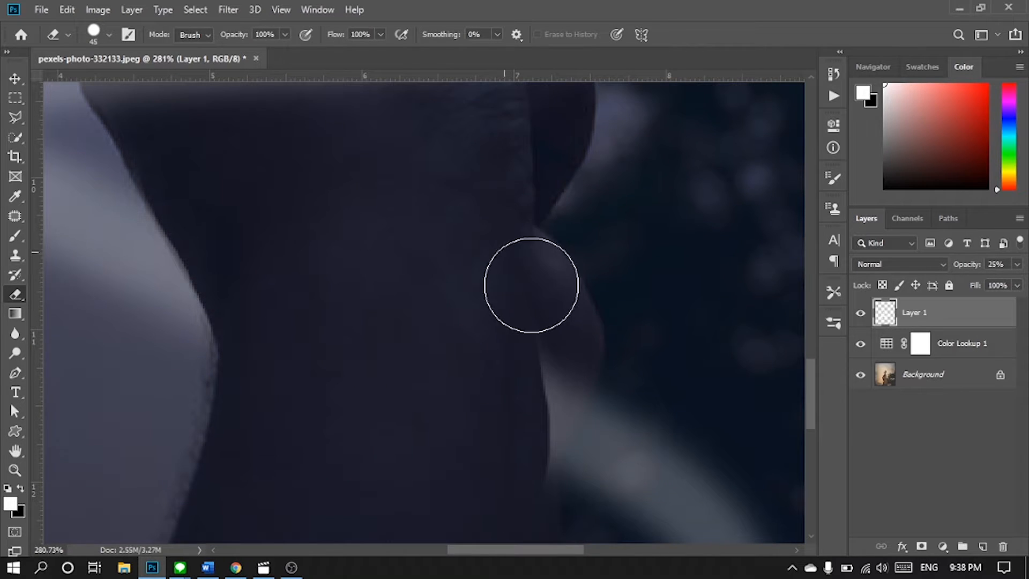
{"action": "scroll", "coordinate": [504, 429], "scroll_direction": "down", "scroll_amount": 2}
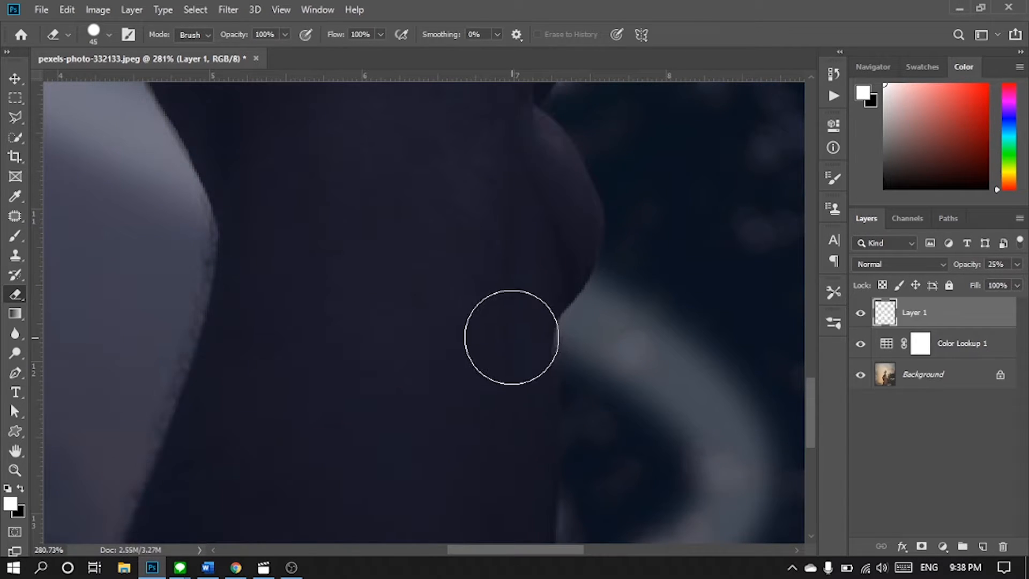
{"action": "scroll", "coordinate": [487, 416], "scroll_direction": "down", "scroll_amount": 5}
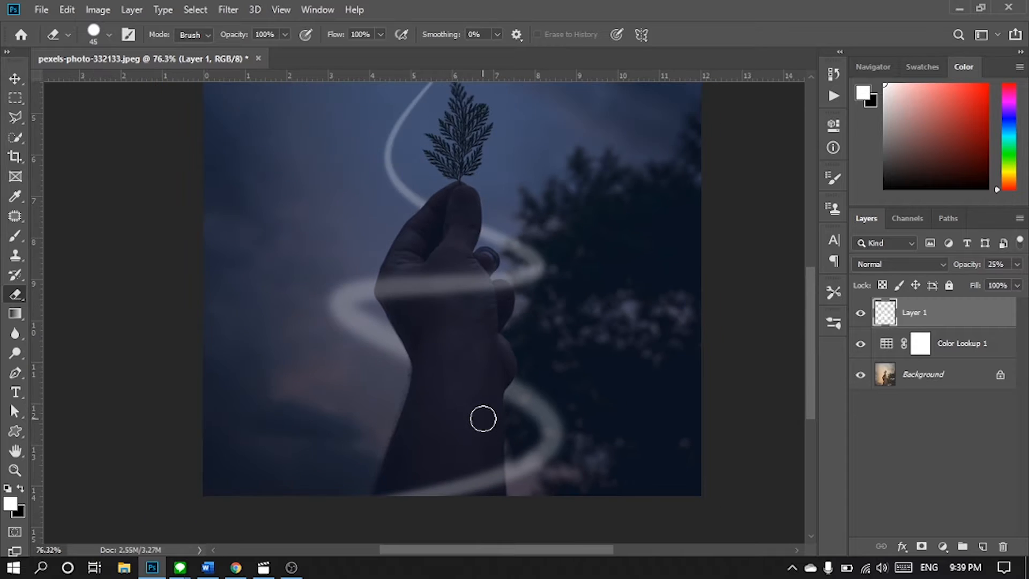
{"action": "scroll", "coordinate": [482, 419], "scroll_direction": "down", "scroll_amount": 1}
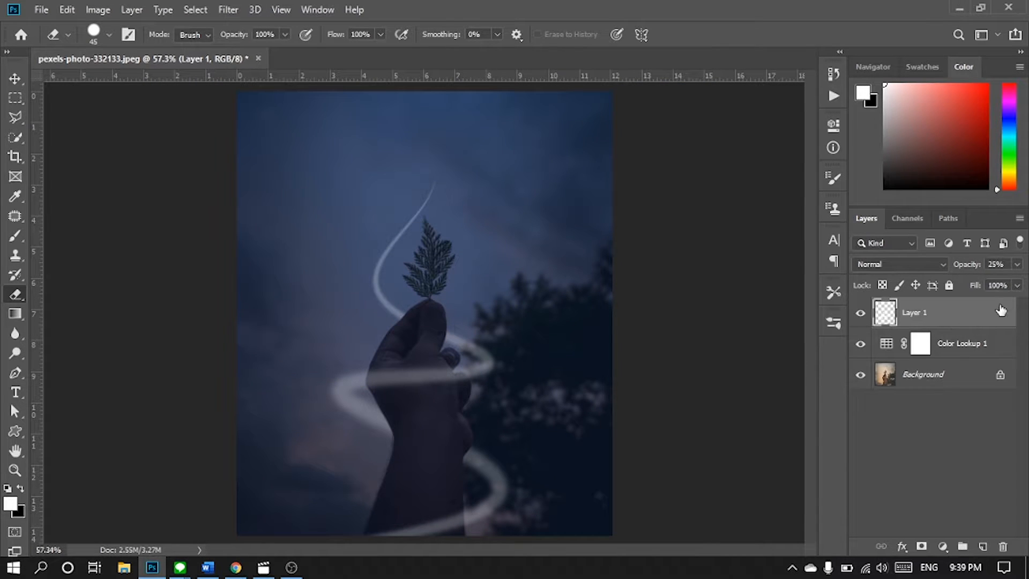
Step: Raise the opacity of the spiral's layer to 100%
{"action": "left_click", "coordinate": [1017, 264]}
{"action": "left_click_drag", "start_coordinate": [1000, 281], "coordinate": [1018, 282]}
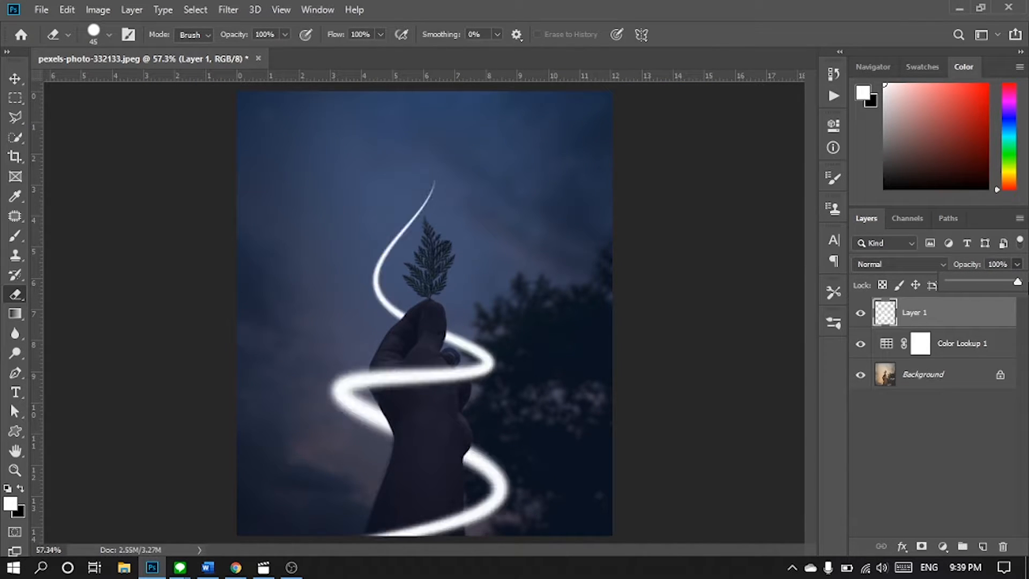
{"action": "scroll", "coordinate": [489, 400], "scroll_direction": "down", "scroll_amount": 2}
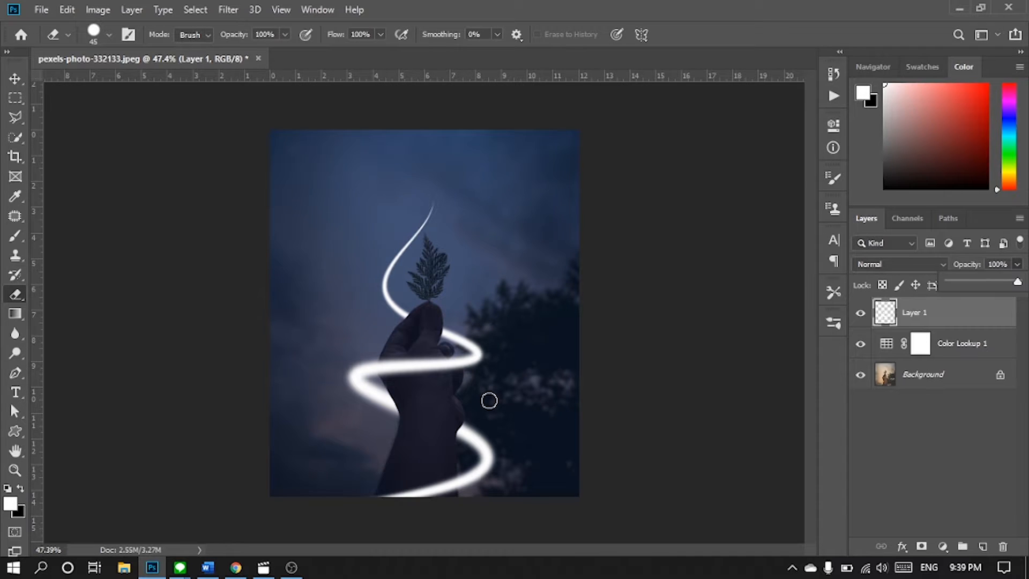
{"action": "scroll", "coordinate": [489, 400], "scroll_direction": "up", "scroll_amount": 1}
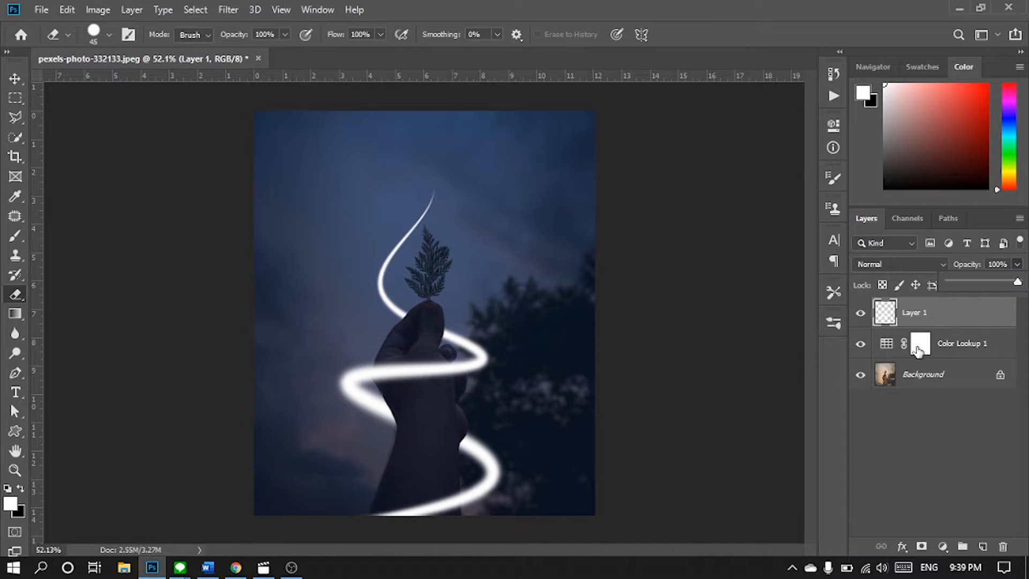
Step: Add a Gradient Overlay layer style to the spiral's layer
{"action": "left_click", "coordinate": [991, 318]}
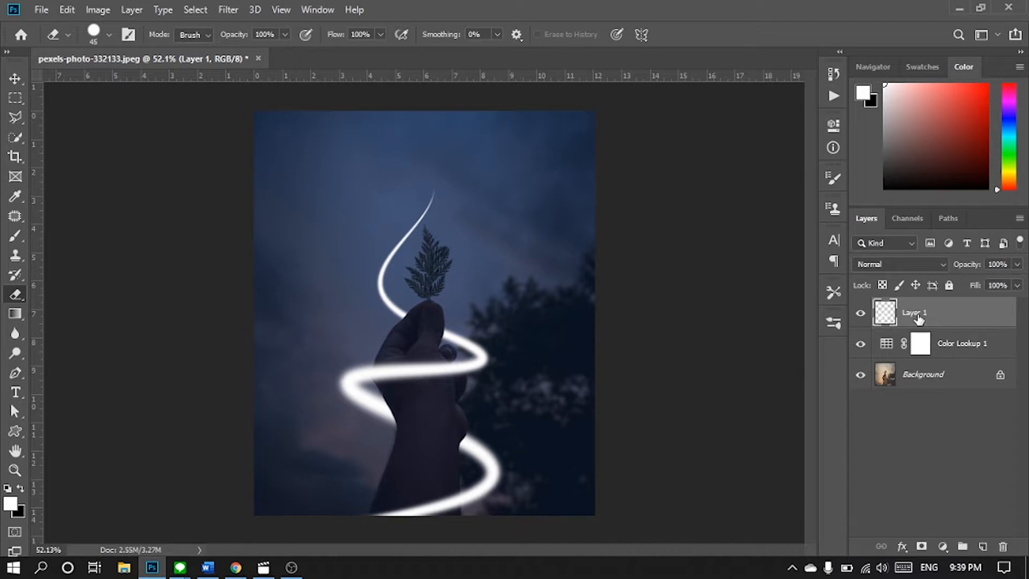
{"action": "right_click", "coordinate": [986, 319]}
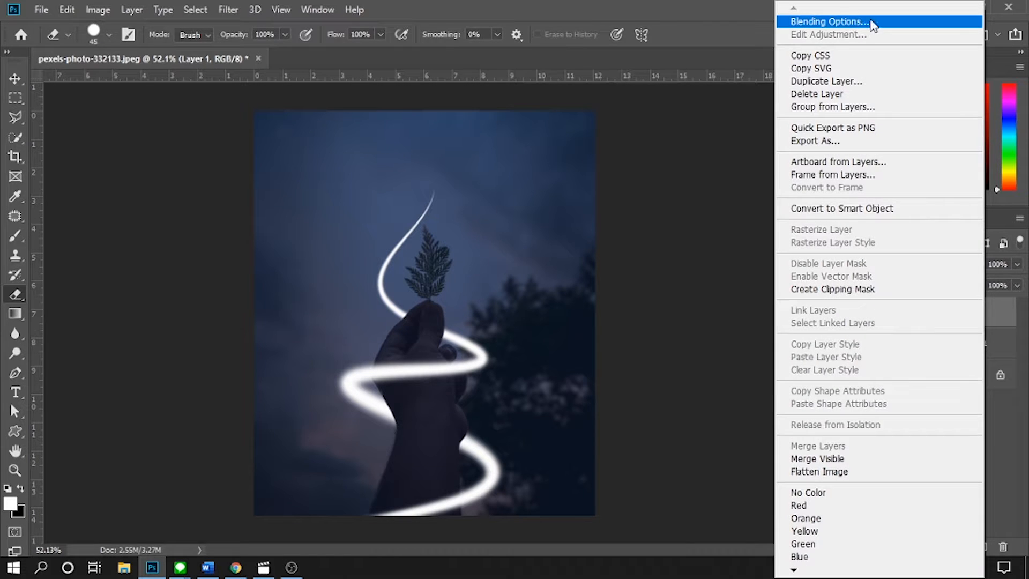
{"action": "left_click", "coordinate": [829, 22]}
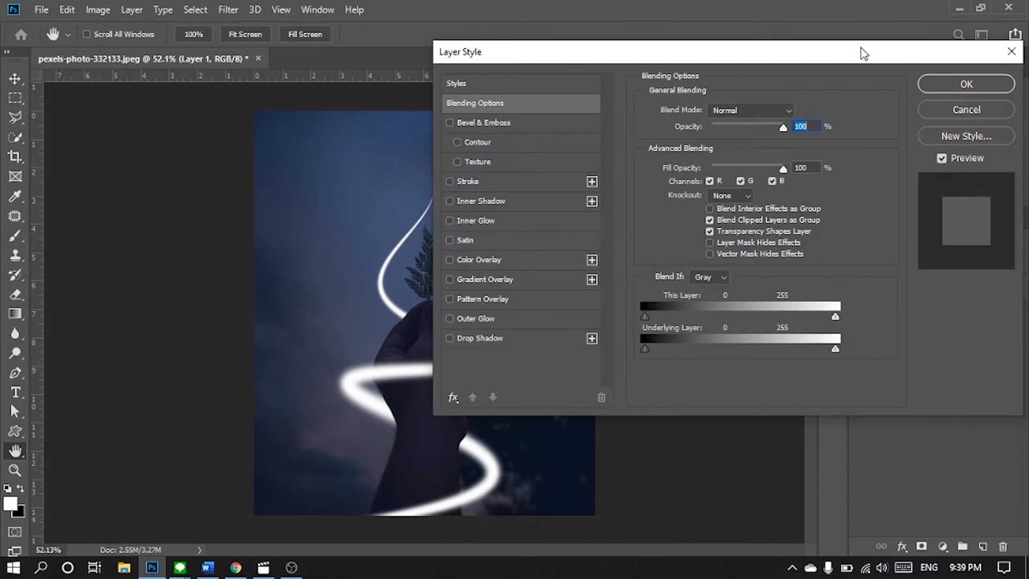
{"action": "left_click_drag", "start_coordinate": [601, 57], "coordinate": [802, 52]}
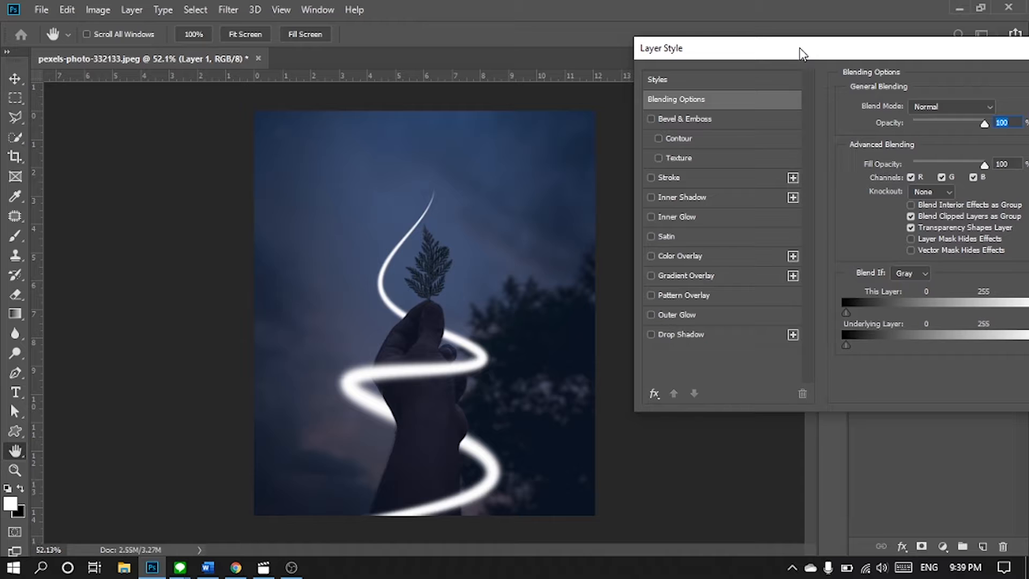
{"action": "left_click", "coordinate": [716, 277]}
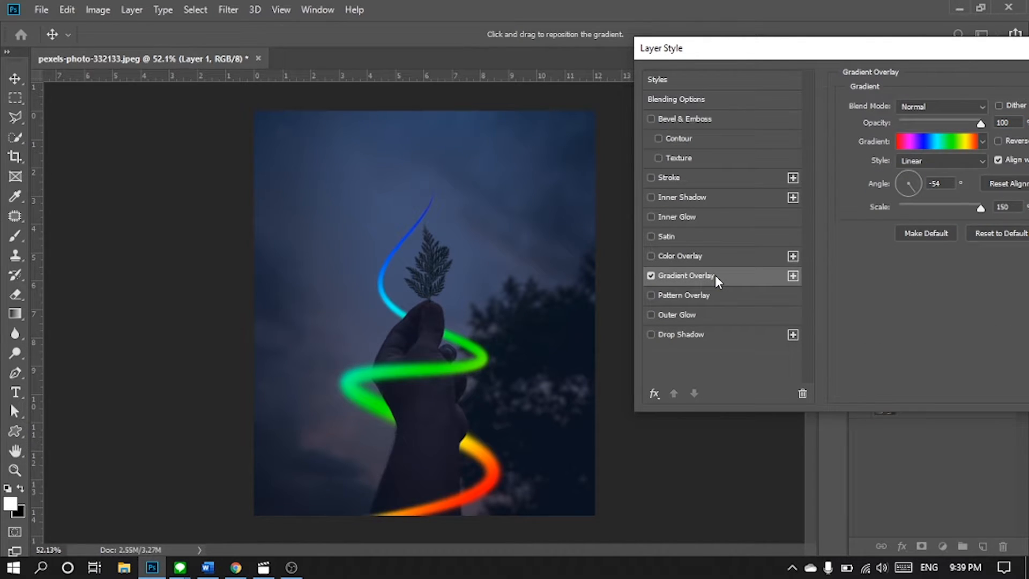
Step: Try several preset gradients for the overlay, including Orange, Yellow, Orange and Red, Green, and settle on Spectrum
{"action": "left_click", "coordinate": [954, 144]}
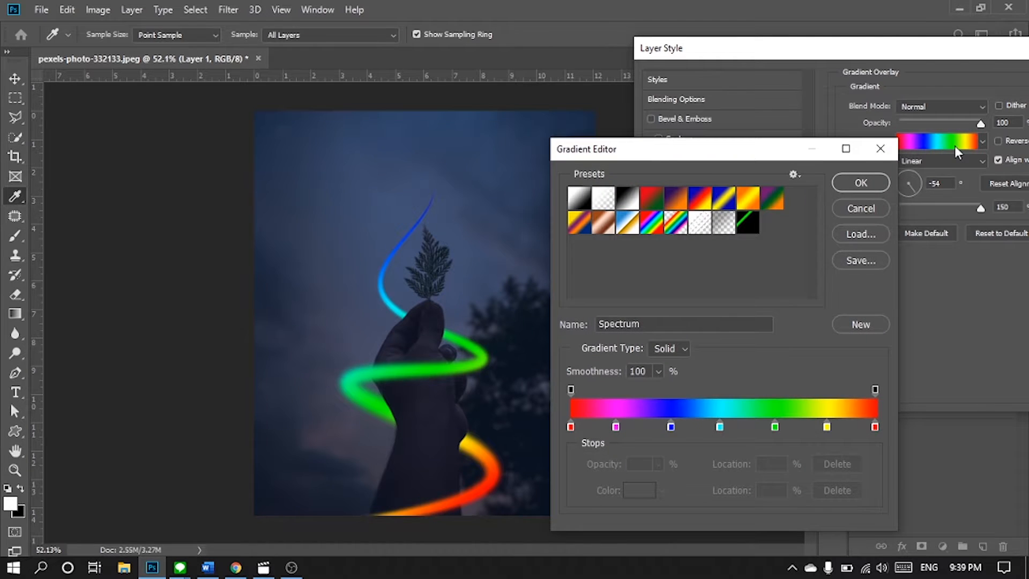
{"action": "left_click", "coordinate": [749, 199]}
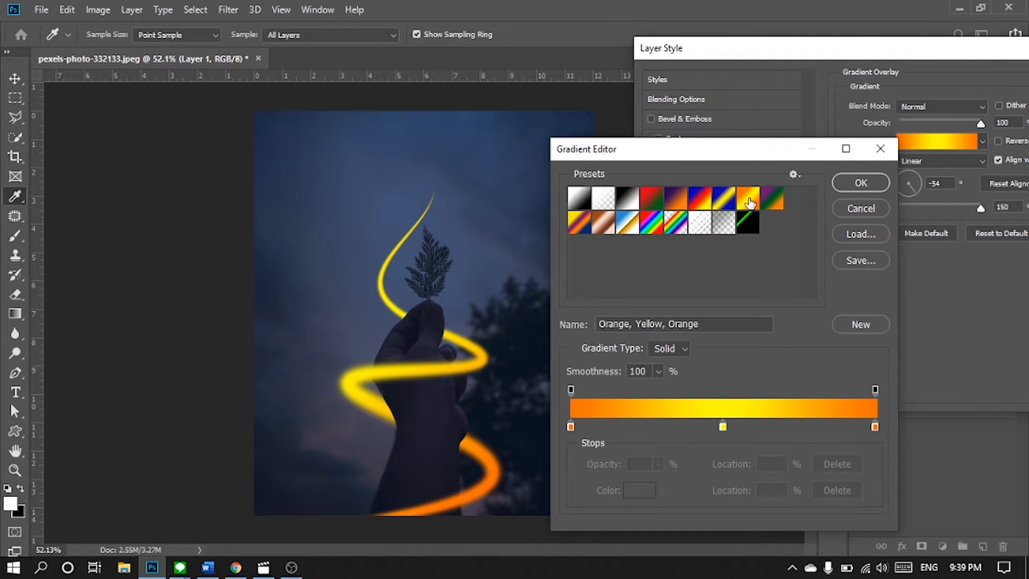
{"action": "left_click", "coordinate": [716, 201]}
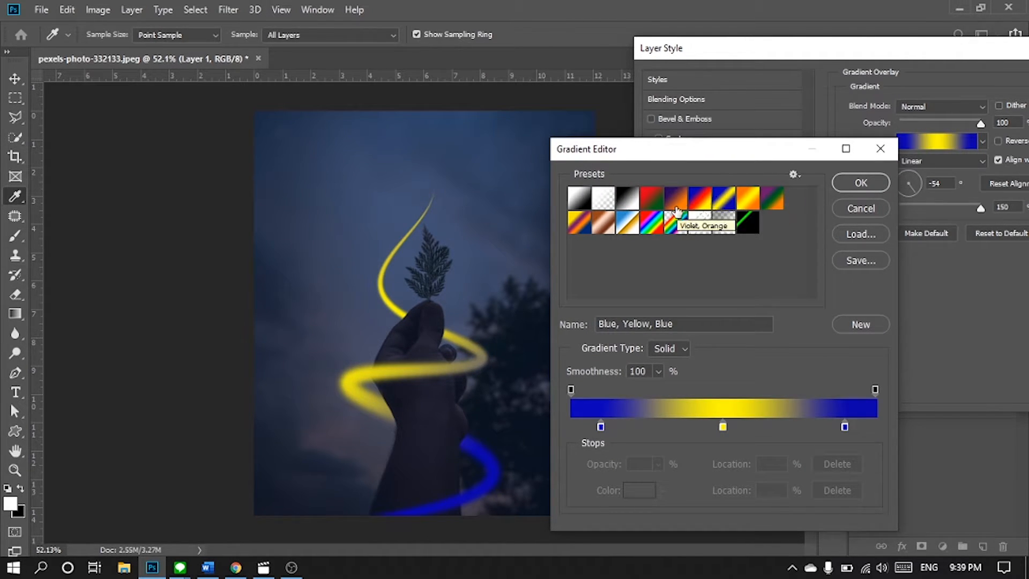
{"action": "left_click", "coordinate": [655, 204]}
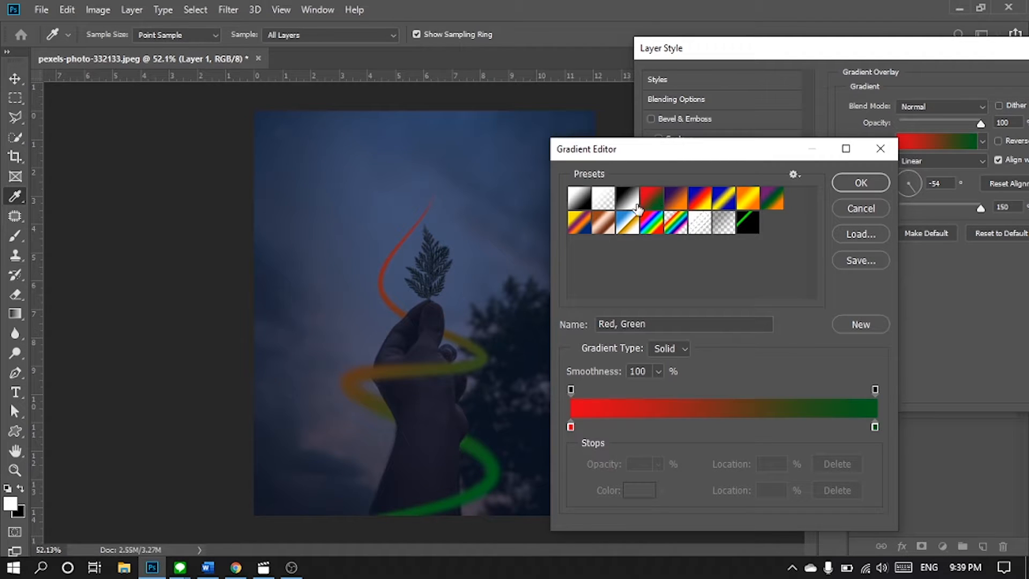
{"action": "left_click", "coordinate": [577, 222]}
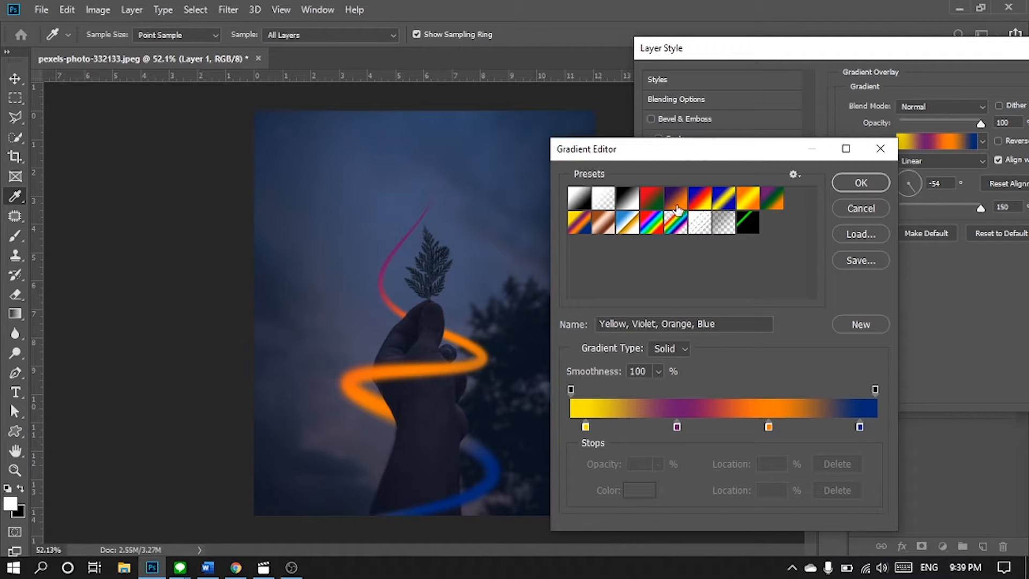
{"action": "left_click", "coordinate": [655, 229]}
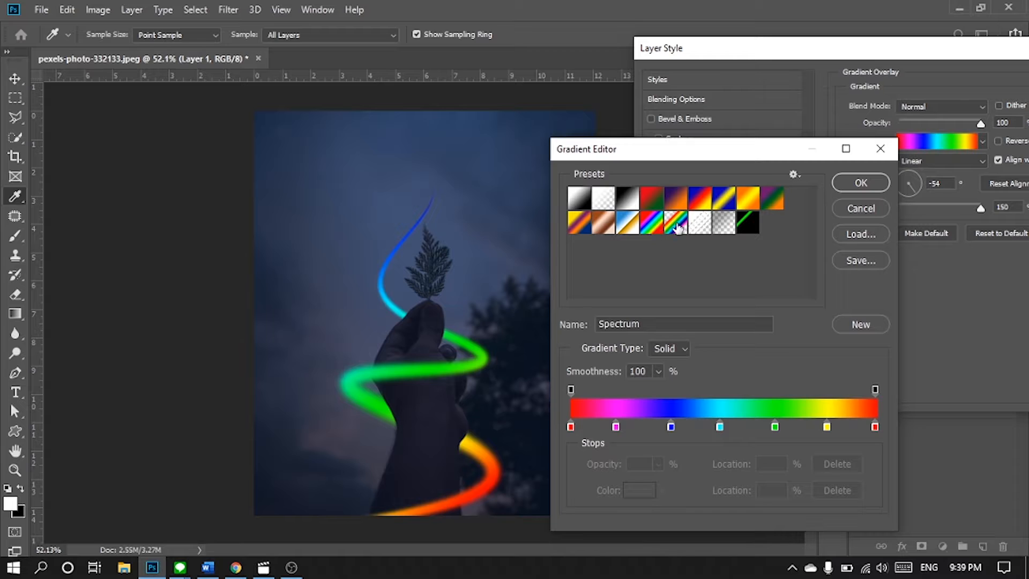
{"action": "left_click", "coordinate": [860, 183]}
Step: Set the Gradient Overlay's angle to -81° and apply the layer style
{"action": "left_click", "coordinate": [910, 192]}
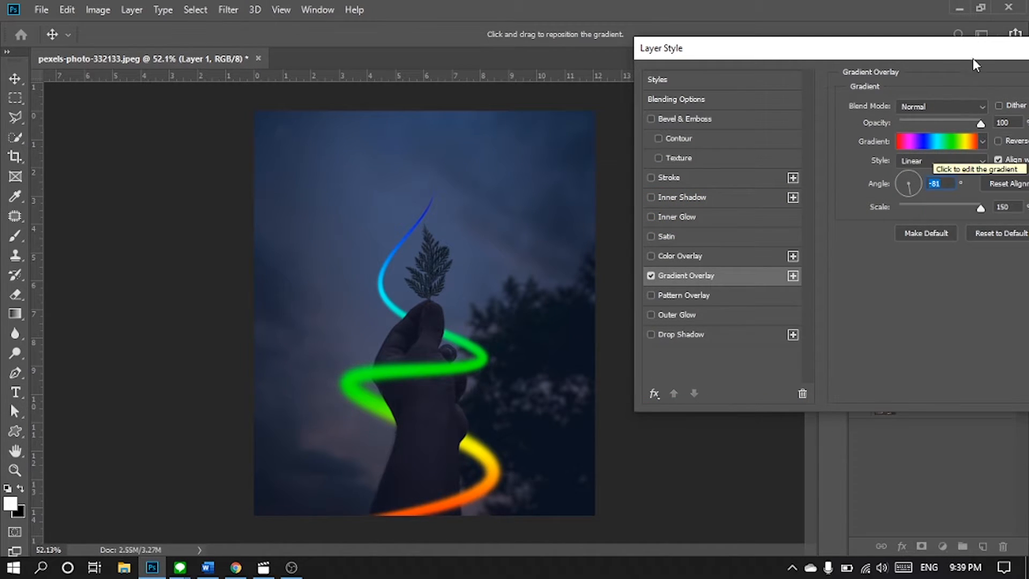
{"action": "left_click_drag", "start_coordinate": [974, 56], "coordinate": [841, 70]}
{"action": "left_click", "coordinate": [1006, 95]}
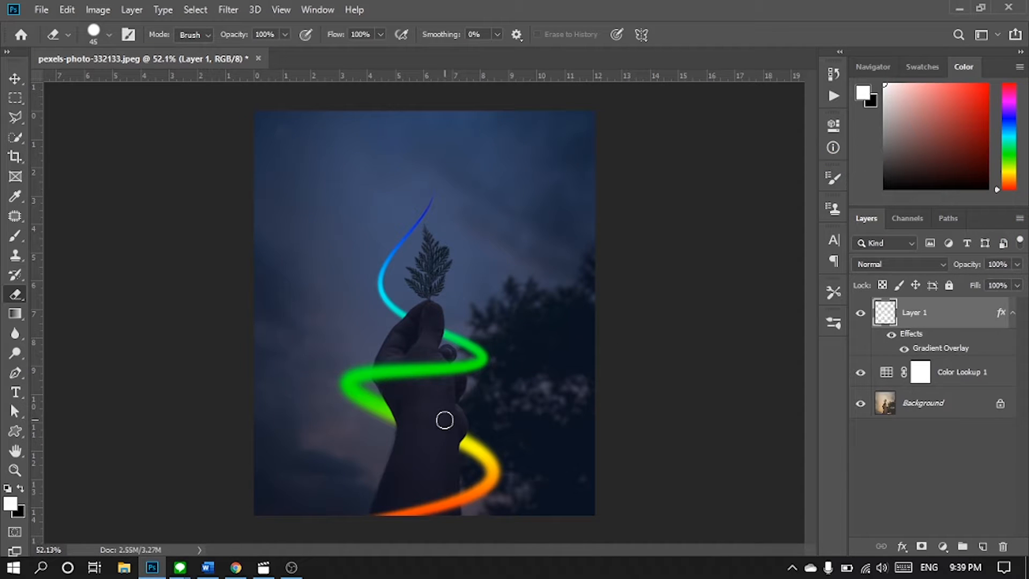
Step: Select the Color Lookup 1 layer mask and set up the Brush at 130 px with 0% hardness
{"action": "scroll", "coordinate": [440, 419], "scroll_direction": "up", "scroll_amount": 2}
{"action": "scroll", "coordinate": [440, 420], "scroll_direction": "up", "scroll_amount": 2}
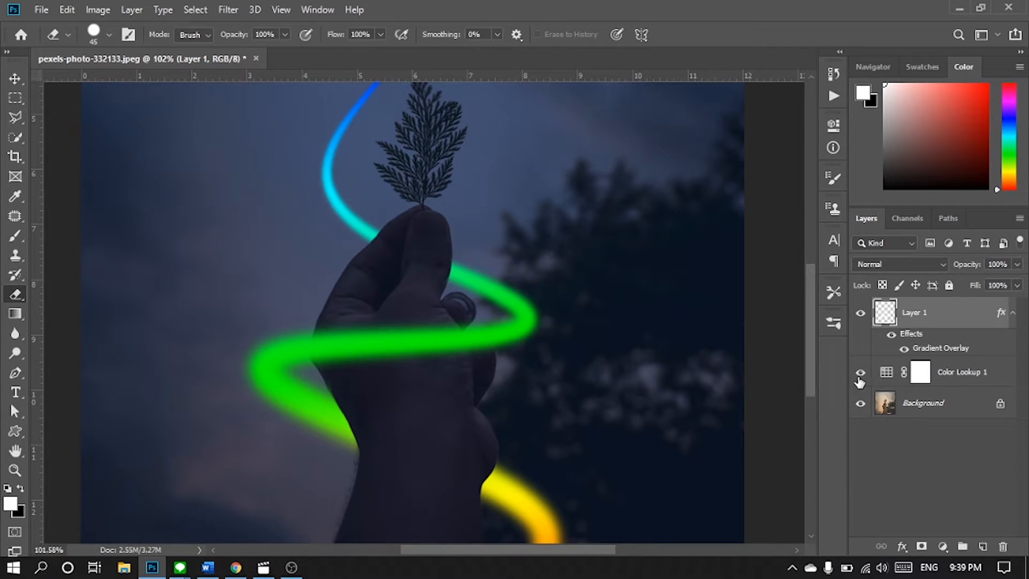
{"action": "left_click", "coordinate": [922, 377]}
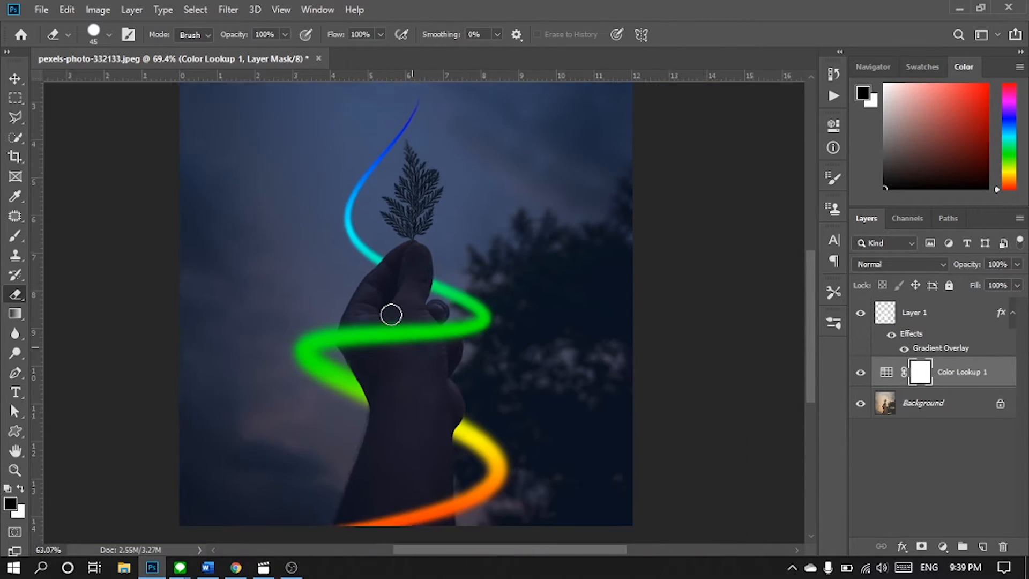
{"action": "scroll", "coordinate": [391, 310], "scroll_direction": "down", "scroll_amount": 2}
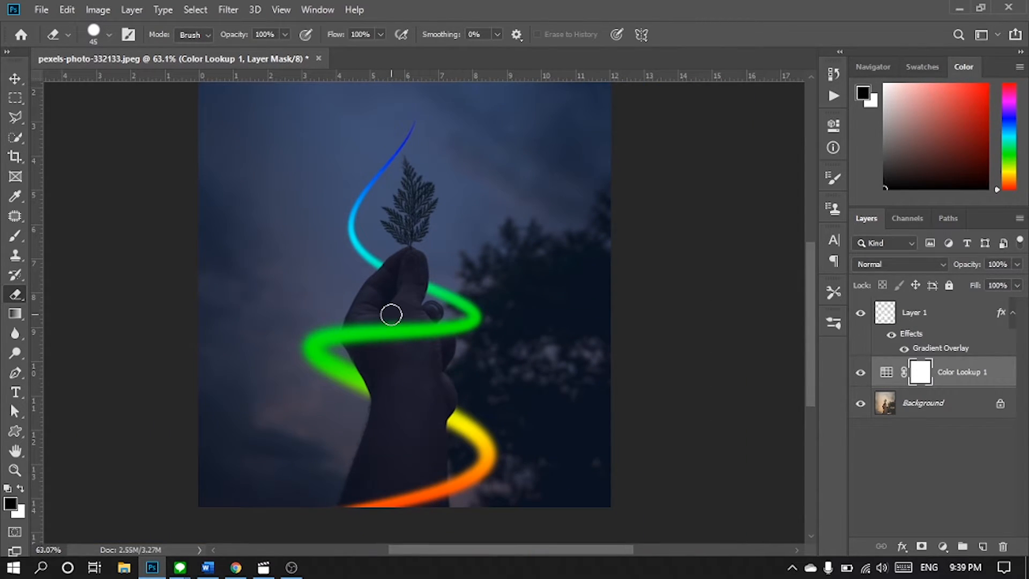
{"action": "left_click", "coordinate": [15, 235]}
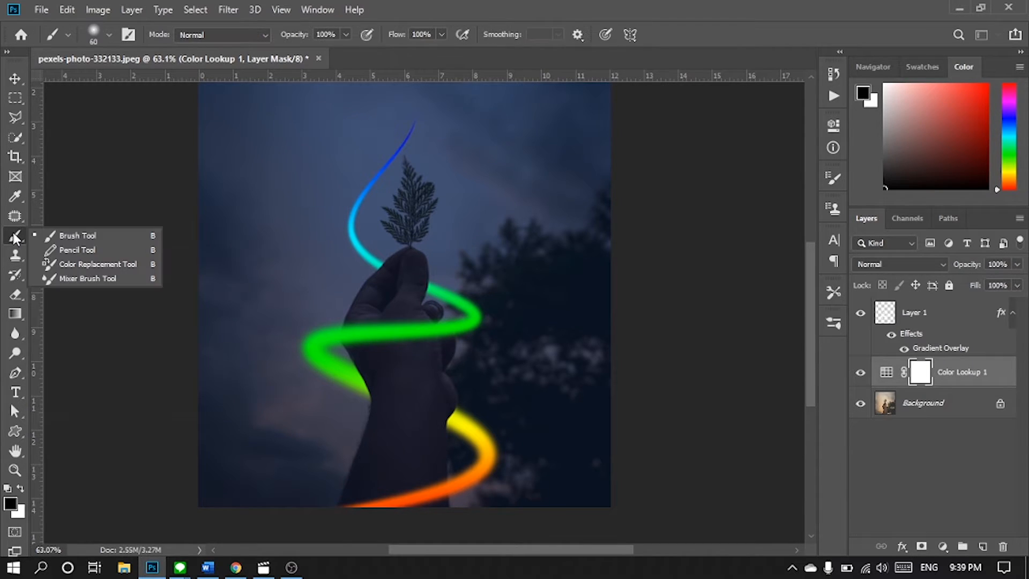
{"action": "left_click", "coordinate": [99, 239]}
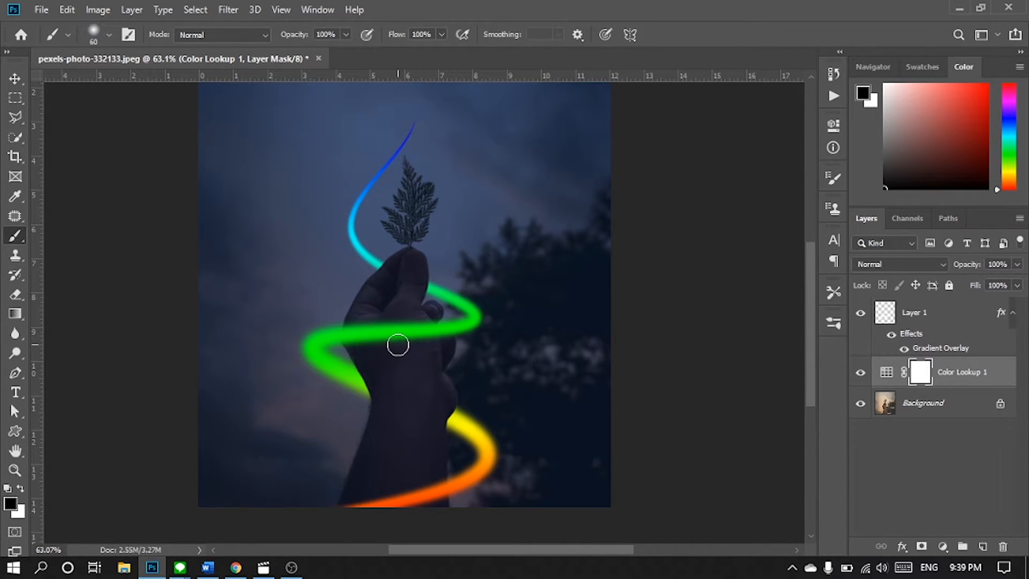
{"action": "left_click", "coordinate": [108, 34]}
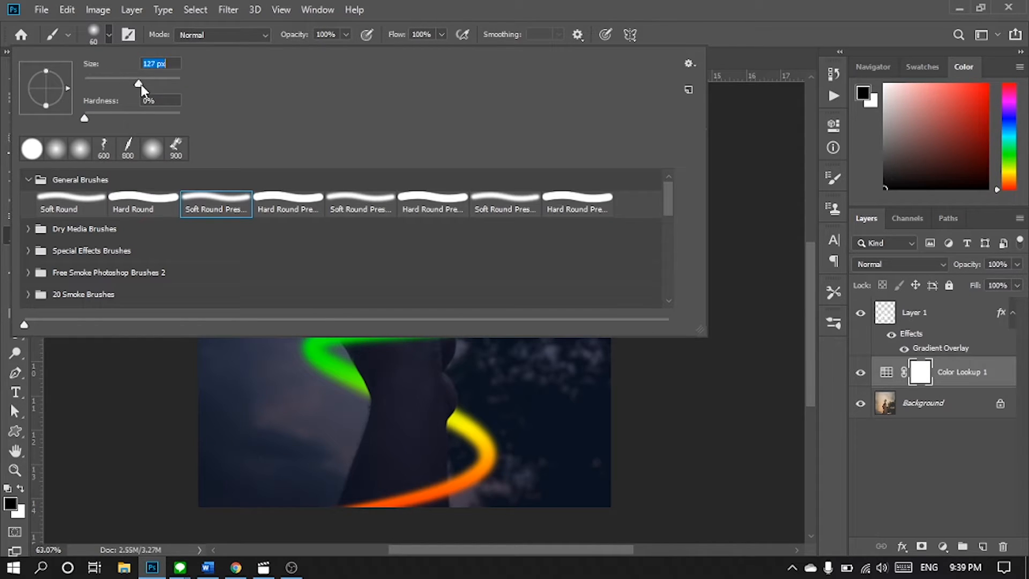
{"action": "left_click_drag", "start_coordinate": [140, 85], "coordinate": [142, 85]}
{"action": "left_click", "coordinate": [496, 7]}
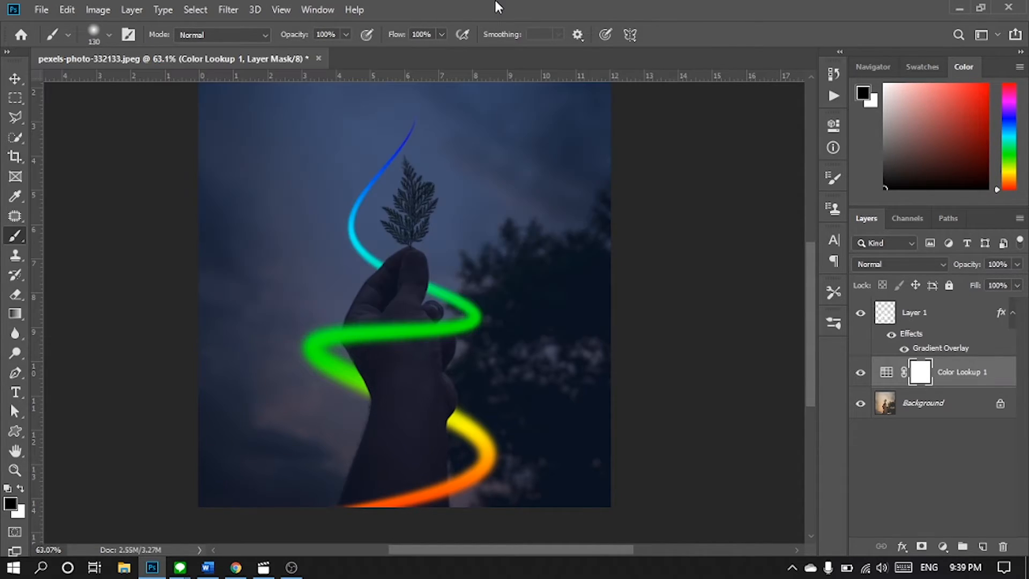
Step: Paint black over the back of the hand and the wrist on the Color Lookup 1 mask to reveal the skin's original brightness
{"action": "scroll", "coordinate": [397, 319], "scroll_direction": "up", "scroll_amount": 4}
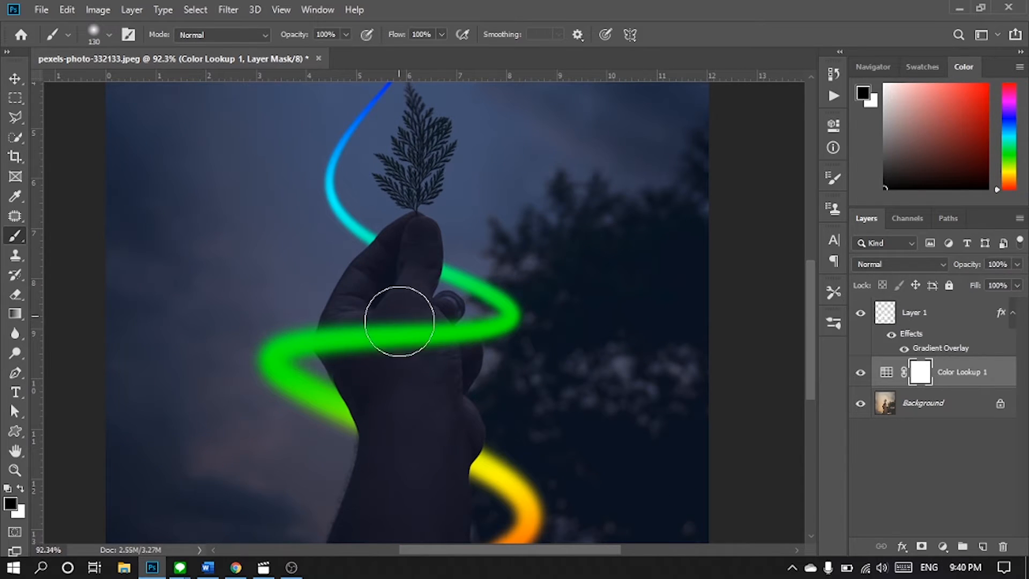
{"action": "mouse_move", "coordinate": [399, 322]}
{"action": "left_mouse_down"}
{"action": "mouse_move", "coordinate": [432, 433]}
{"action": "mouse_move", "coordinate": [366, 369]}
{"action": "mouse_move", "coordinate": [347, 334]}
{"action": "mouse_move", "coordinate": [386, 404]}
{"action": "mouse_move", "coordinate": [366, 376]}
{"action": "mouse_move", "coordinate": [394, 441]}
{"action": "mouse_move", "coordinate": [393, 483]}
{"action": "mouse_move", "coordinate": [354, 315]}
{"action": "mouse_move", "coordinate": [370, 314]}
{"action": "mouse_move", "coordinate": [359, 327]}
{"action": "mouse_move", "coordinate": [376, 299]}
{"action": "mouse_move", "coordinate": [408, 333]}
{"action": "mouse_move", "coordinate": [436, 331]}
{"action": "mouse_move", "coordinate": [444, 361]}
{"action": "left_mouse_up"}
{"action": "mouse_move", "coordinate": [394, 370]}
{"action": "left_mouse_down"}
{"action": "mouse_move", "coordinate": [434, 374]}
{"action": "mouse_move", "coordinate": [422, 381]}
{"action": "mouse_move", "coordinate": [445, 361]}
{"action": "mouse_move", "coordinate": [391, 378]}
{"action": "left_mouse_up"}
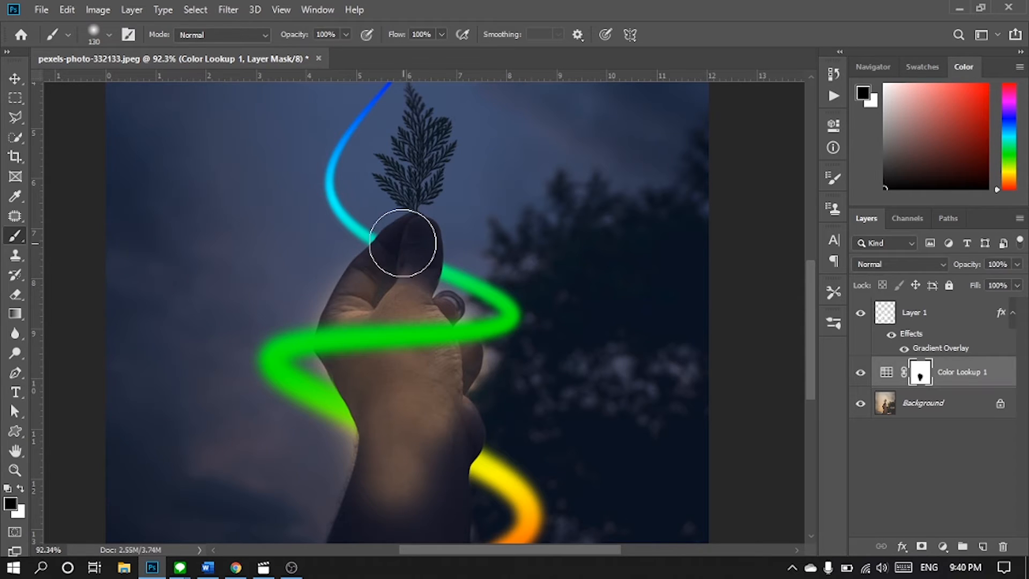
Step: Reduce the brush to 90 px with lower opacity and paint the fingers and thumb on the Color Lookup 1 mask
{"action": "key", "text": "bracketleft"}
{"action": "key", "text": "bracketleft"}
{"action": "key", "text": "bracketleft"}
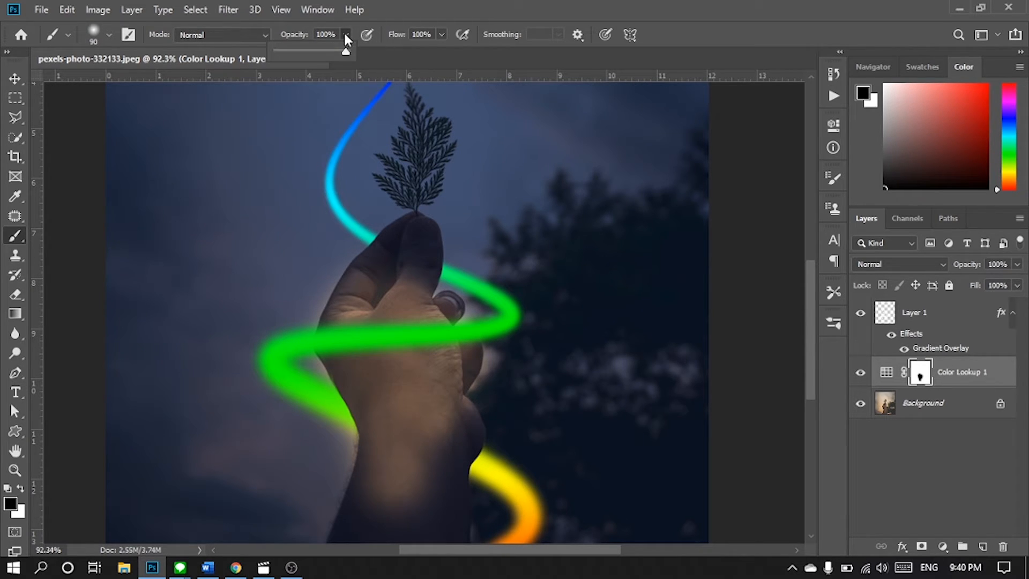
{"action": "left_click", "coordinate": [312, 51]}
{"action": "mouse_move", "coordinate": [411, 237]}
{"action": "left_mouse_down"}
{"action": "mouse_move", "coordinate": [407, 292]}
{"action": "mouse_move", "coordinate": [421, 256]}
{"action": "mouse_move", "coordinate": [390, 243]}
{"action": "mouse_move", "coordinate": [361, 307]}
{"action": "left_mouse_up"}
Step: Enlarge the brush to 150 px at 100% opacity and mask the color lookup off the forearm down to the photo's lower edge
{"action": "scroll", "coordinate": [362, 311], "scroll_direction": "down", "scroll_amount": 3}
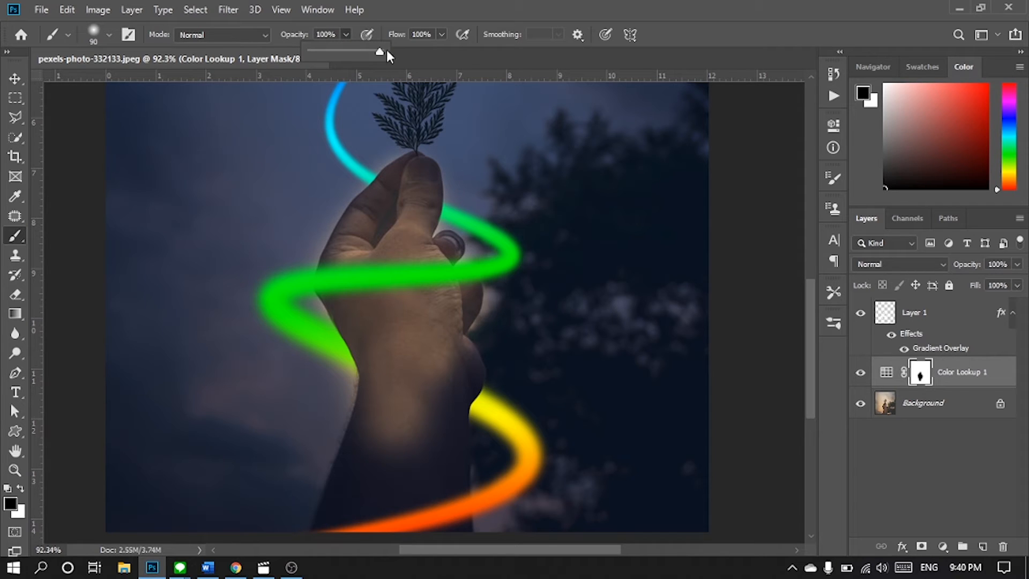
{"action": "scroll", "coordinate": [427, 434], "scroll_direction": "down", "scroll_amount": 4}
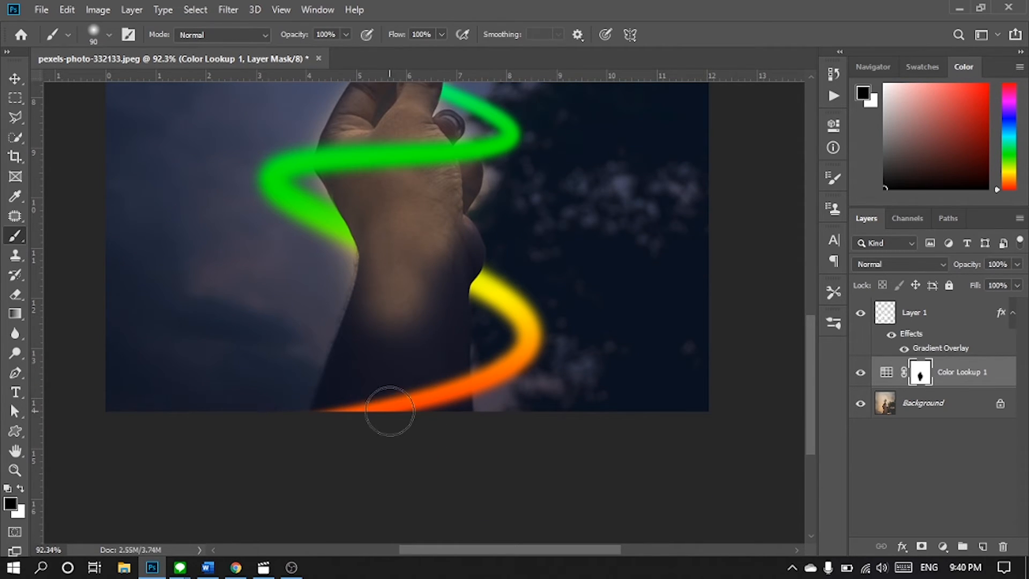
{"action": "key", "text": "bracketright"}
{"action": "key", "text": "bracketright"}
{"action": "key", "text": "bracketright"}
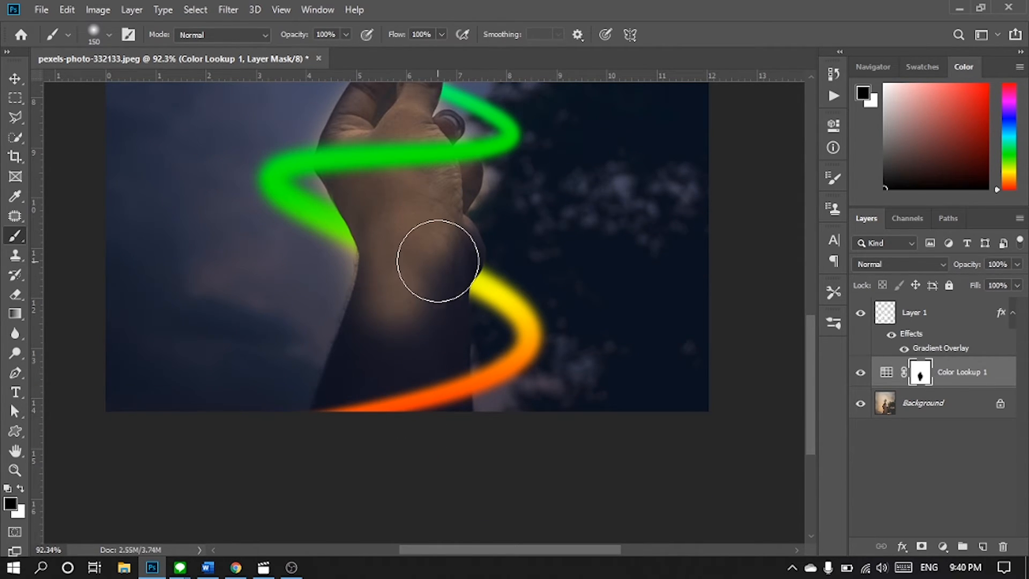
{"action": "mouse_move", "coordinate": [438, 261]}
{"action": "left_mouse_down"}
{"action": "mouse_move", "coordinate": [443, 268]}
{"action": "mouse_move", "coordinate": [402, 284]}
{"action": "mouse_move", "coordinate": [432, 285]}
{"action": "mouse_move", "coordinate": [416, 416]}
{"action": "mouse_move", "coordinate": [386, 342]}
{"action": "mouse_move", "coordinate": [376, 414]}
{"action": "mouse_move", "coordinate": [385, 338]}
{"action": "mouse_move", "coordinate": [344, 475]}
{"action": "left_mouse_up"}
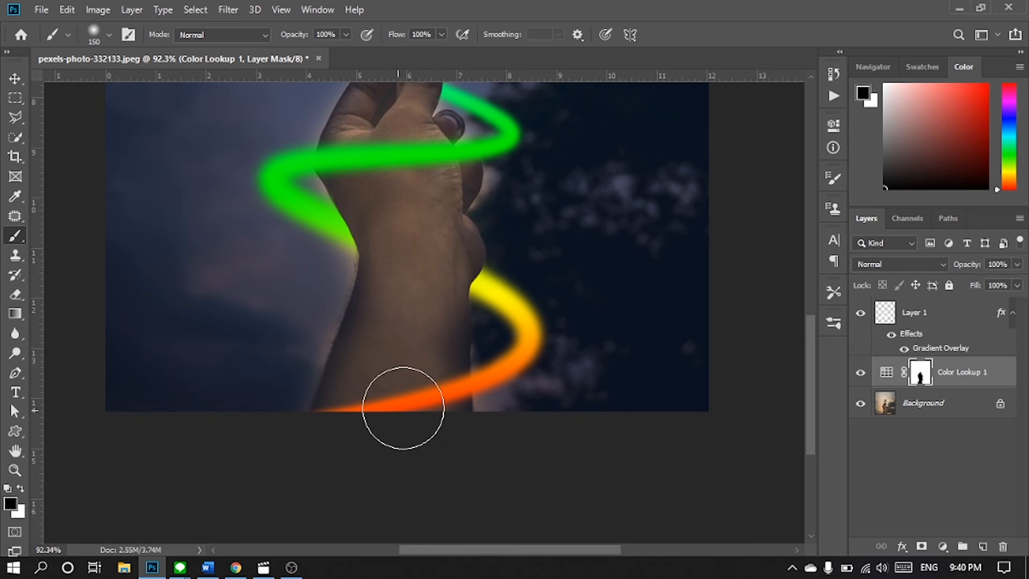
{"action": "mouse_move", "coordinate": [403, 408]}
{"action": "left_mouse_down"}
{"action": "mouse_move", "coordinate": [437, 324]}
{"action": "mouse_move", "coordinate": [423, 324]}
{"action": "mouse_move", "coordinate": [423, 459]}
{"action": "left_mouse_up"}
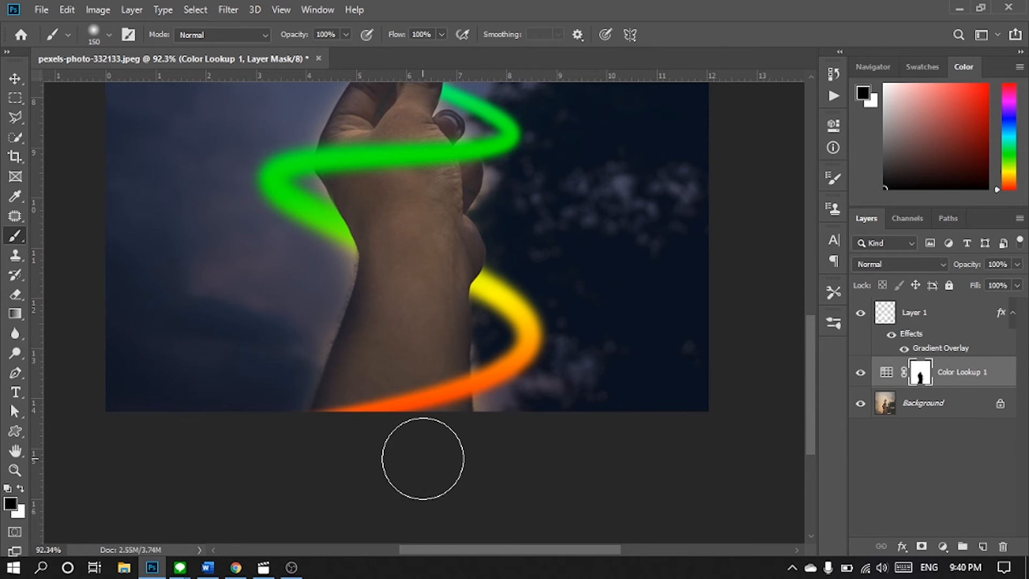
Step: Check the masked hand and arm against the whole photo, and make the spiral's layer, Layer 1, active
{"action": "scroll", "coordinate": [395, 356], "scroll_direction": "down", "scroll_amount": 3}
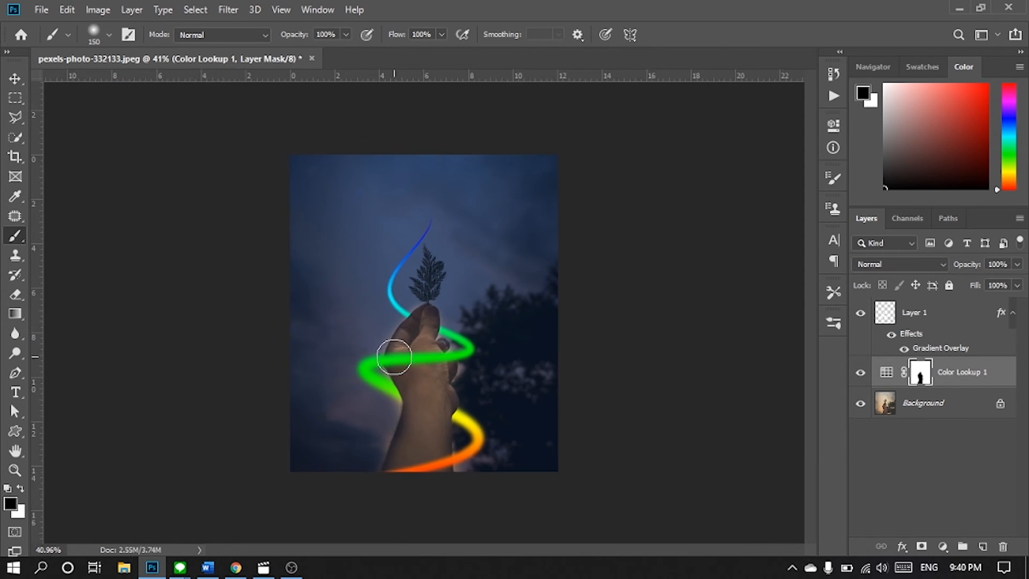
{"action": "scroll", "coordinate": [394, 357], "scroll_direction": "down", "scroll_amount": 1}
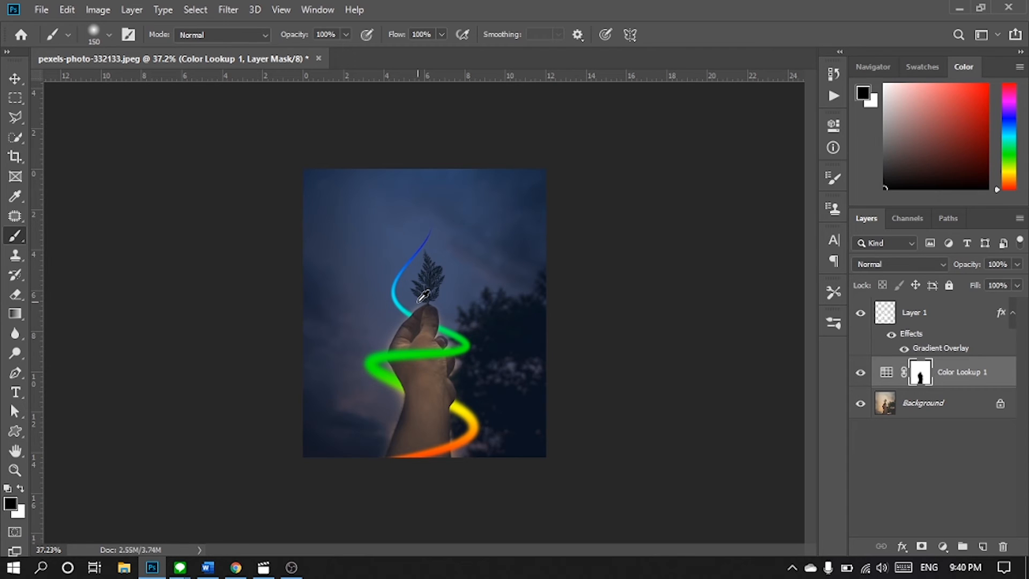
{"action": "scroll", "coordinate": [421, 327], "scroll_direction": "down", "scroll_amount": 1}
{"action": "scroll", "coordinate": [427, 342], "scroll_direction": "down", "scroll_amount": 1}
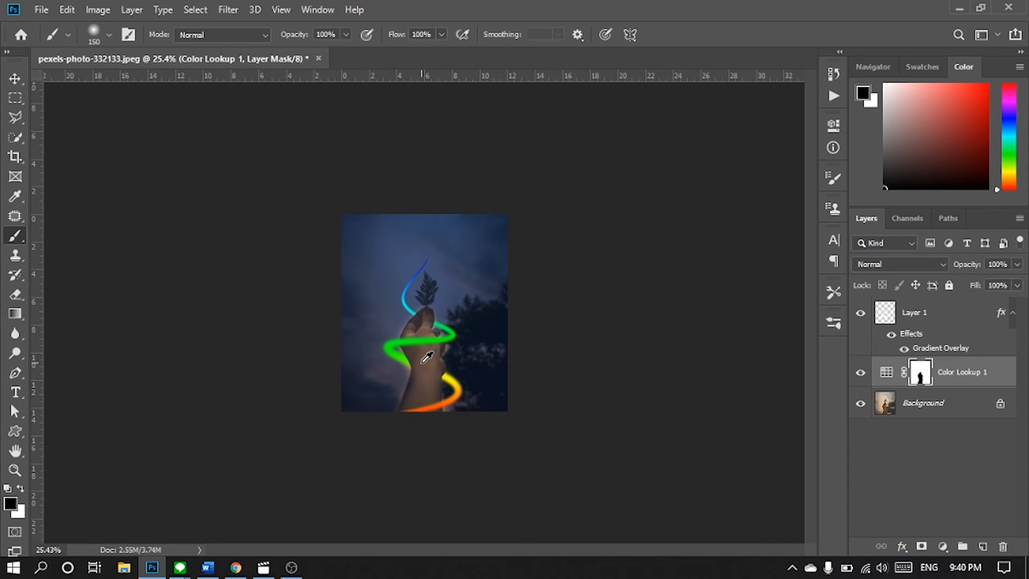
{"action": "scroll", "coordinate": [427, 349], "scroll_direction": "up", "scroll_amount": 4}
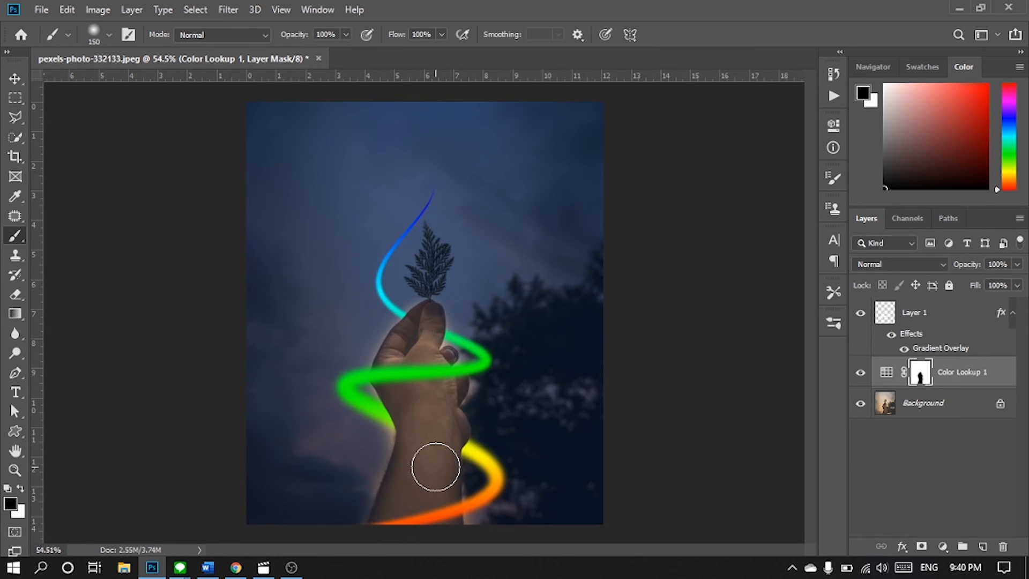
{"action": "left_click", "coordinate": [1007, 371]}
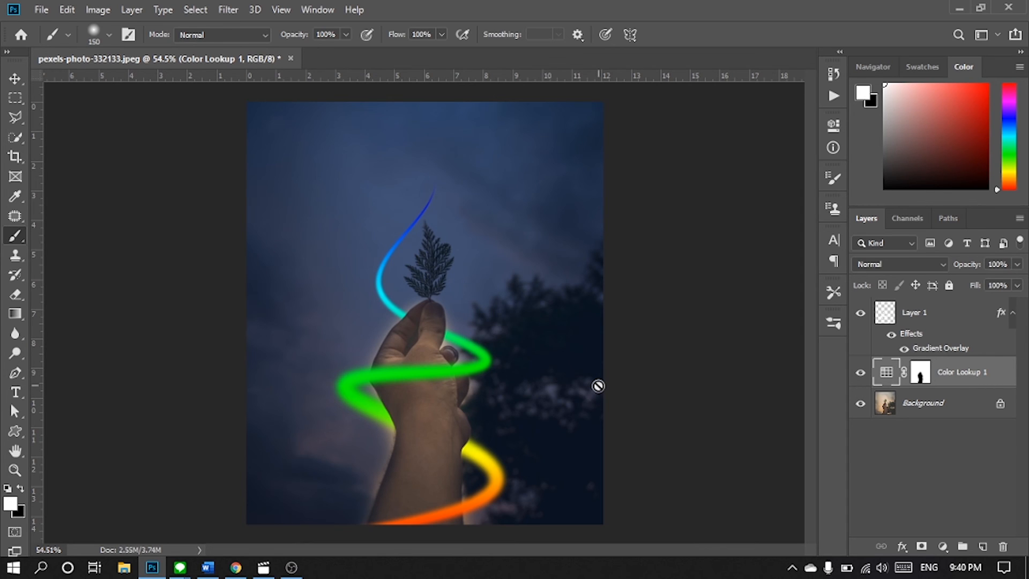
{"action": "left_click", "coordinate": [928, 318]}
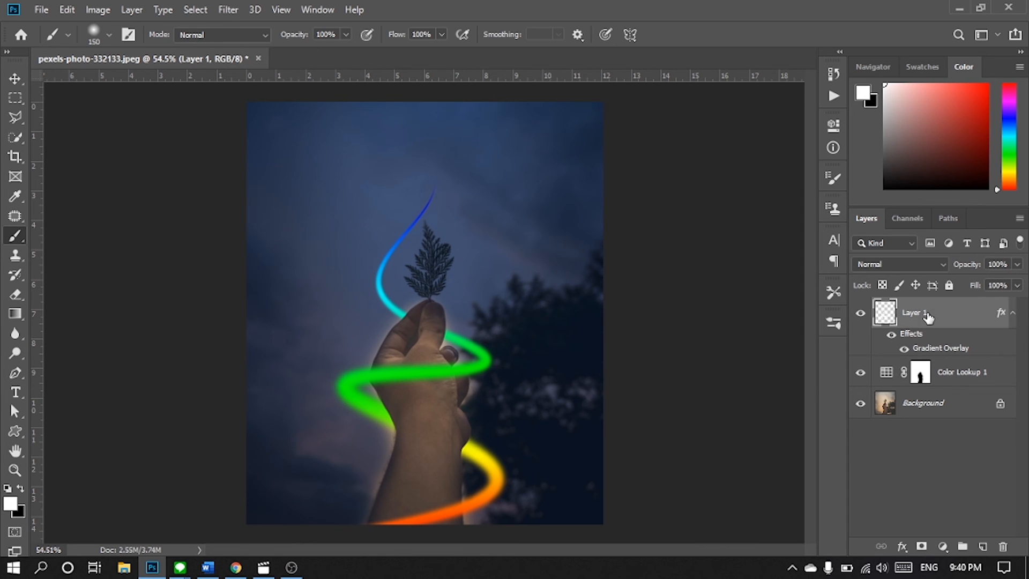